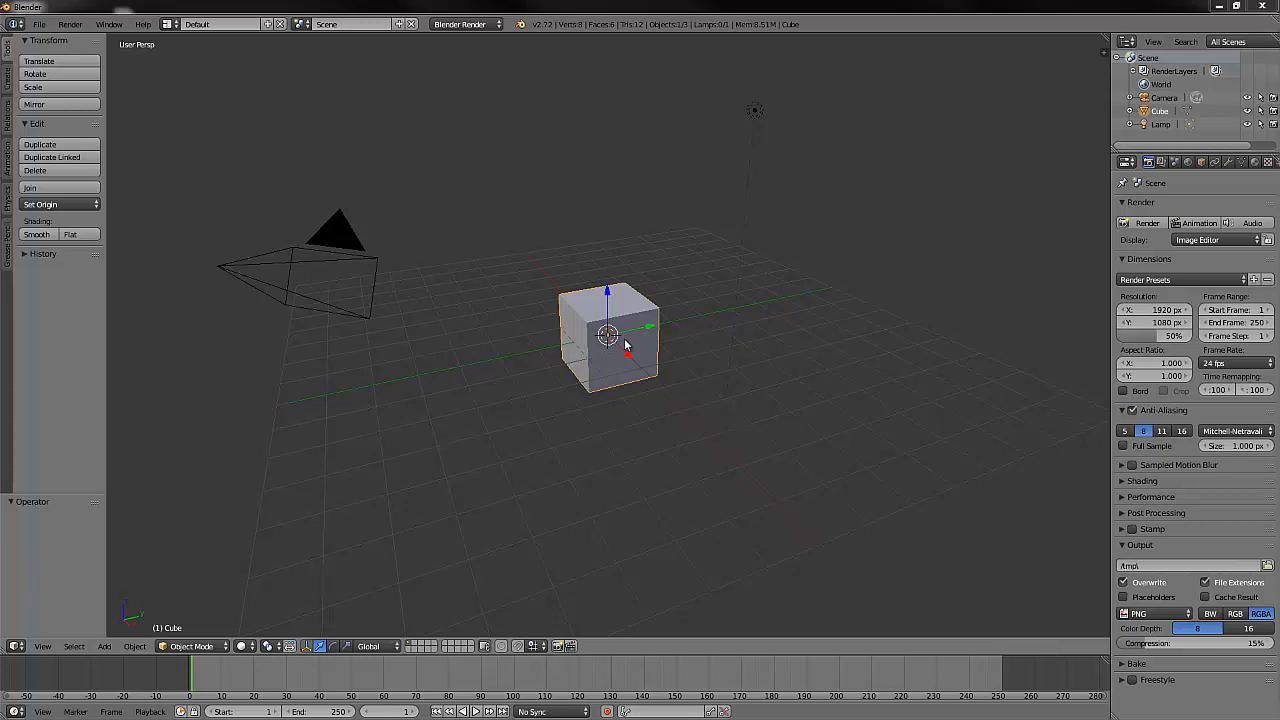
Replace the default cube with a UV sphere and enter Edit Mode on it
{"action": "key", "text": "x"}
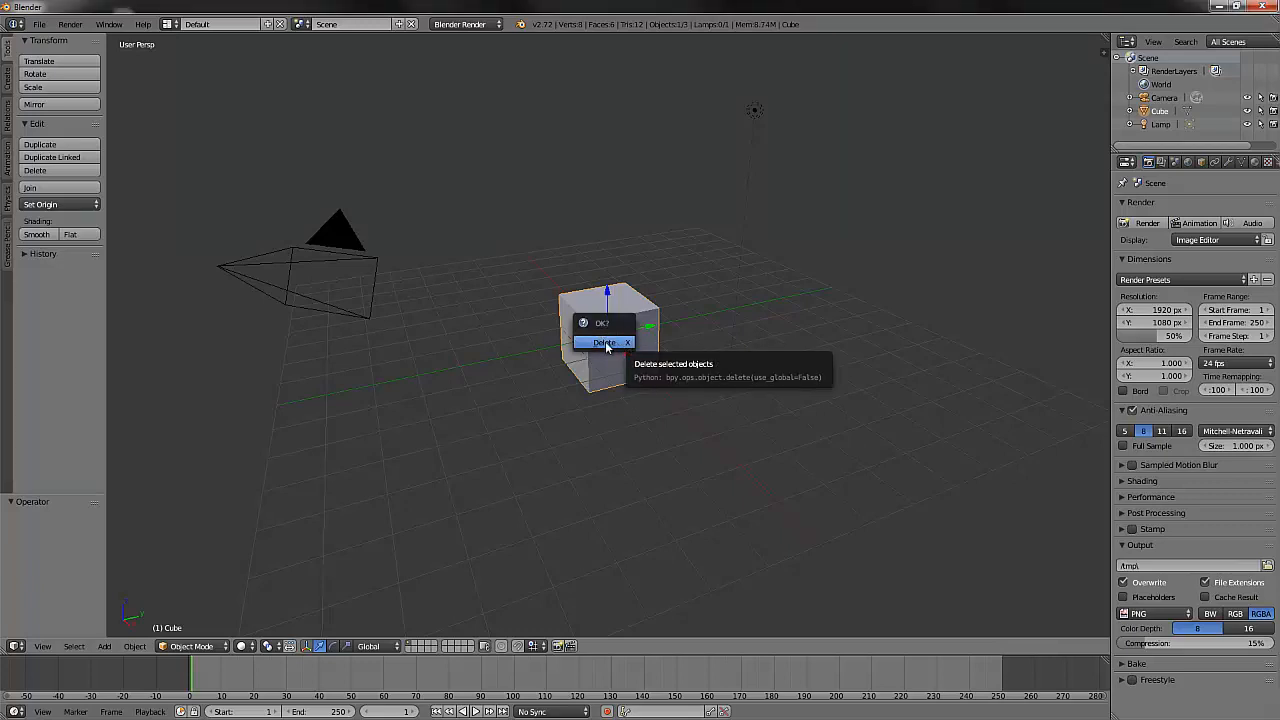
{"action": "left_click", "coordinate": [606, 345]}
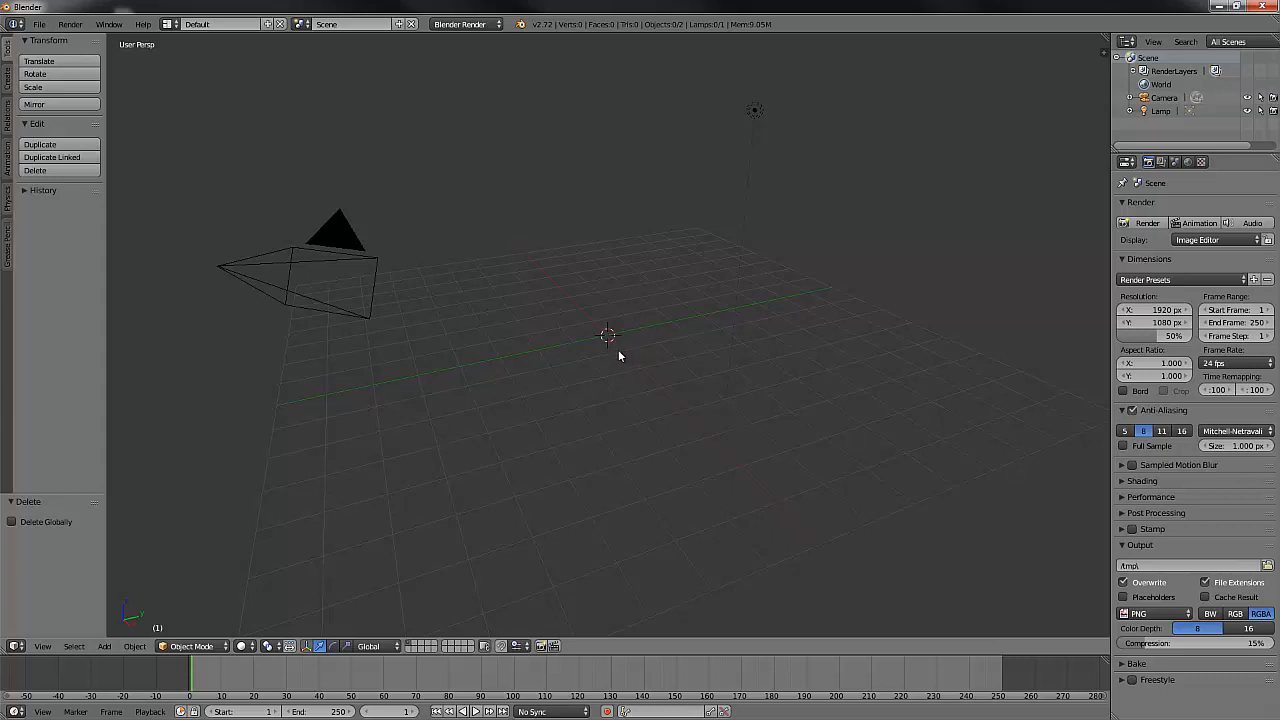
{"action": "key", "text": "shift+a"}
{"action": "mouse_move", "coordinate": [618, 355]}
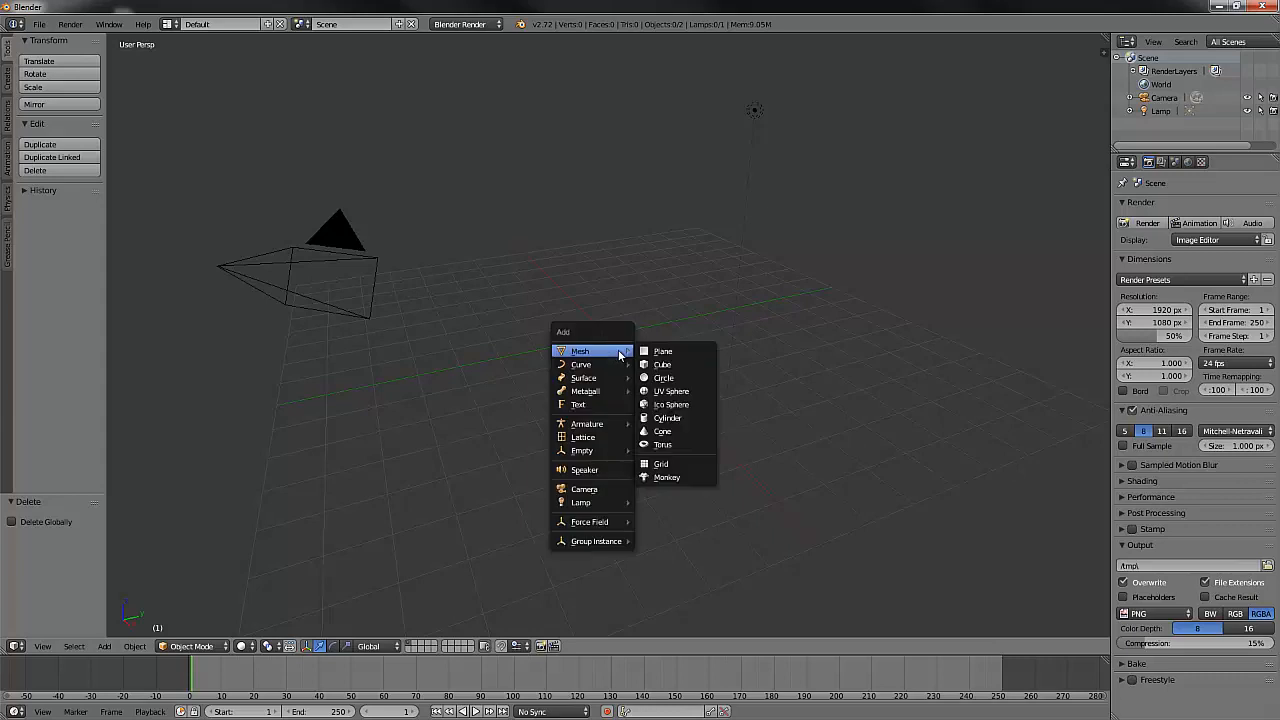
{"action": "left_click", "coordinate": [668, 392]}
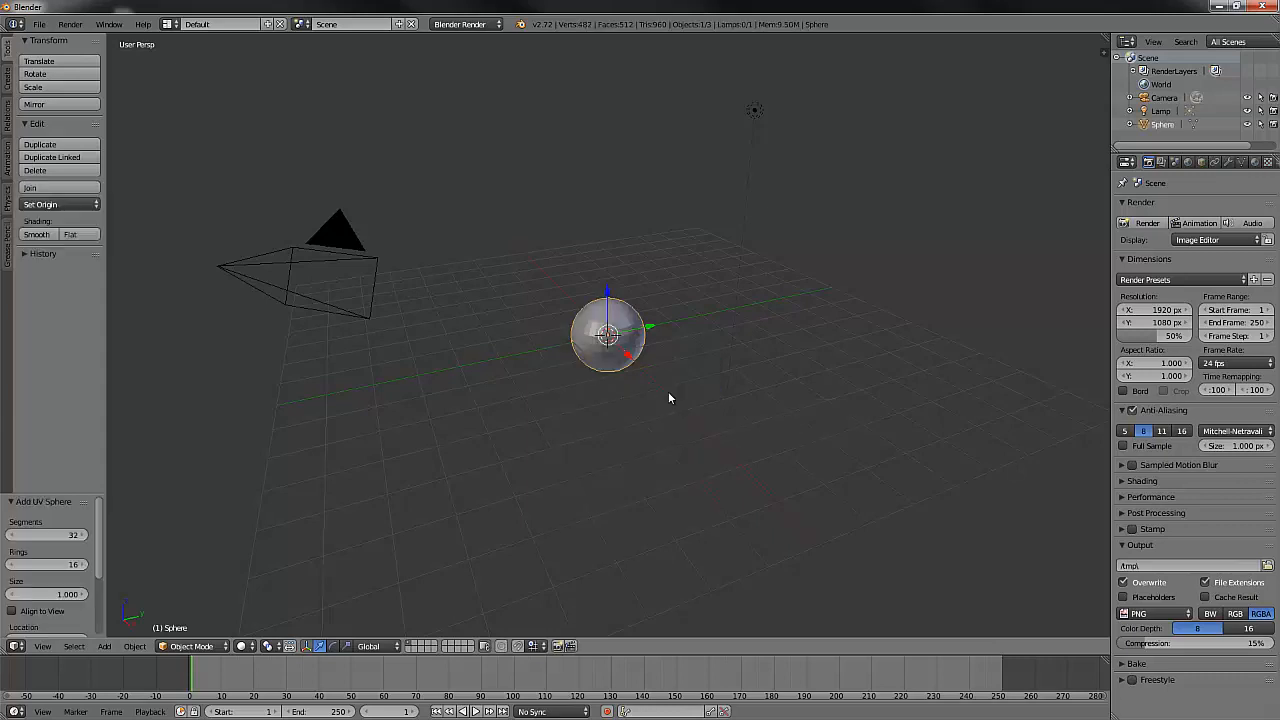
{"action": "key", "text": "KP_Decimal"}
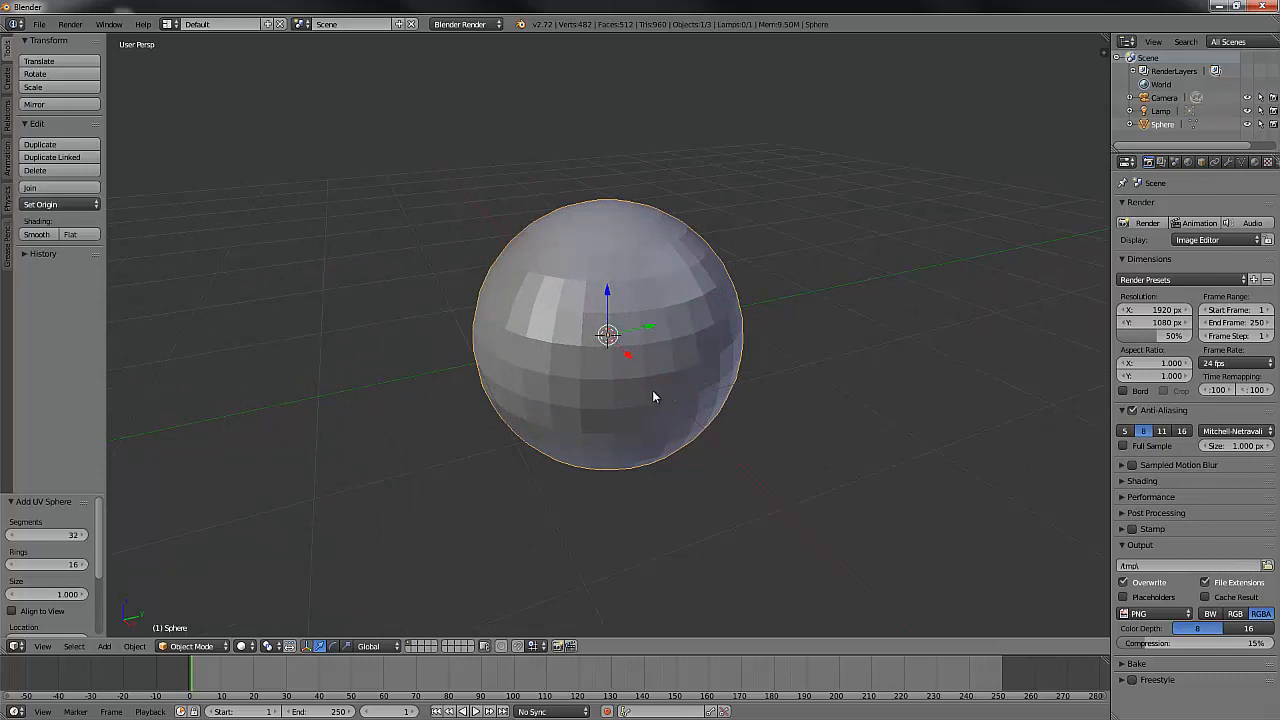
{"action": "key", "text": "Tab"}
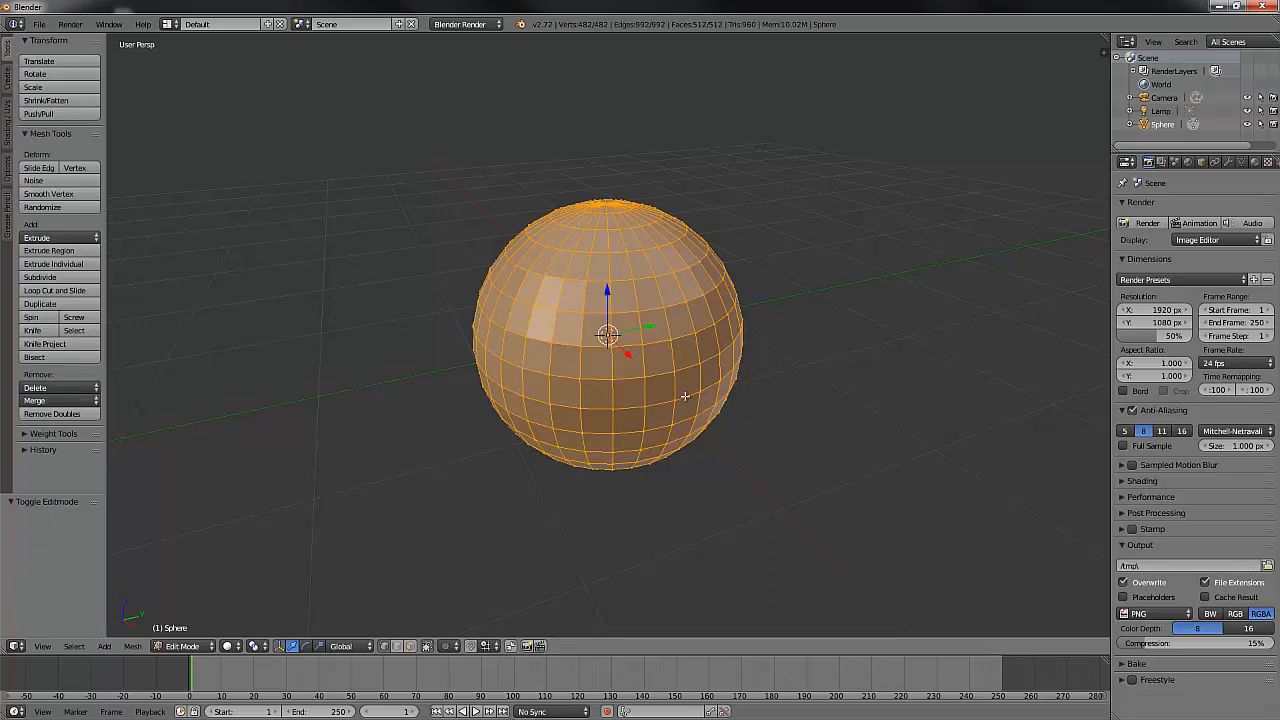
Try deleting a single vertex on the front of the sphere with the Vertices option, and undo the deletion
{"action": "right_click", "coordinate": [611, 379]}
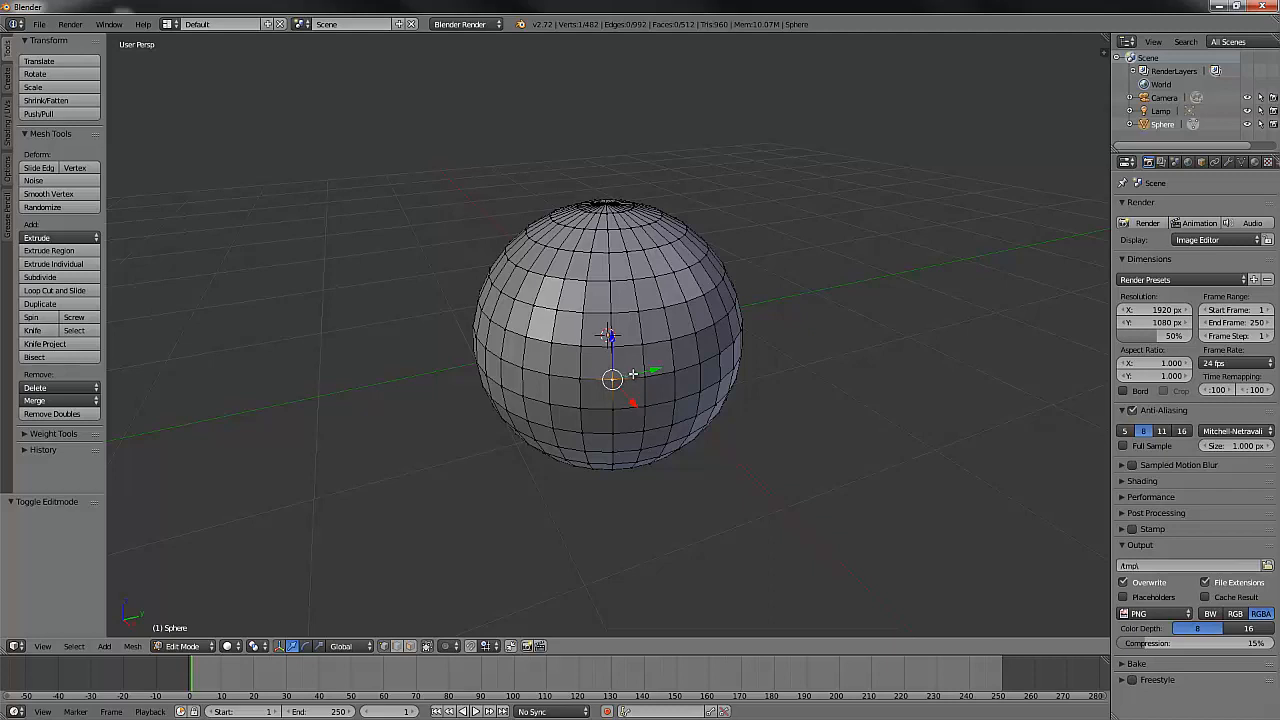
{"action": "key", "text": "x"}
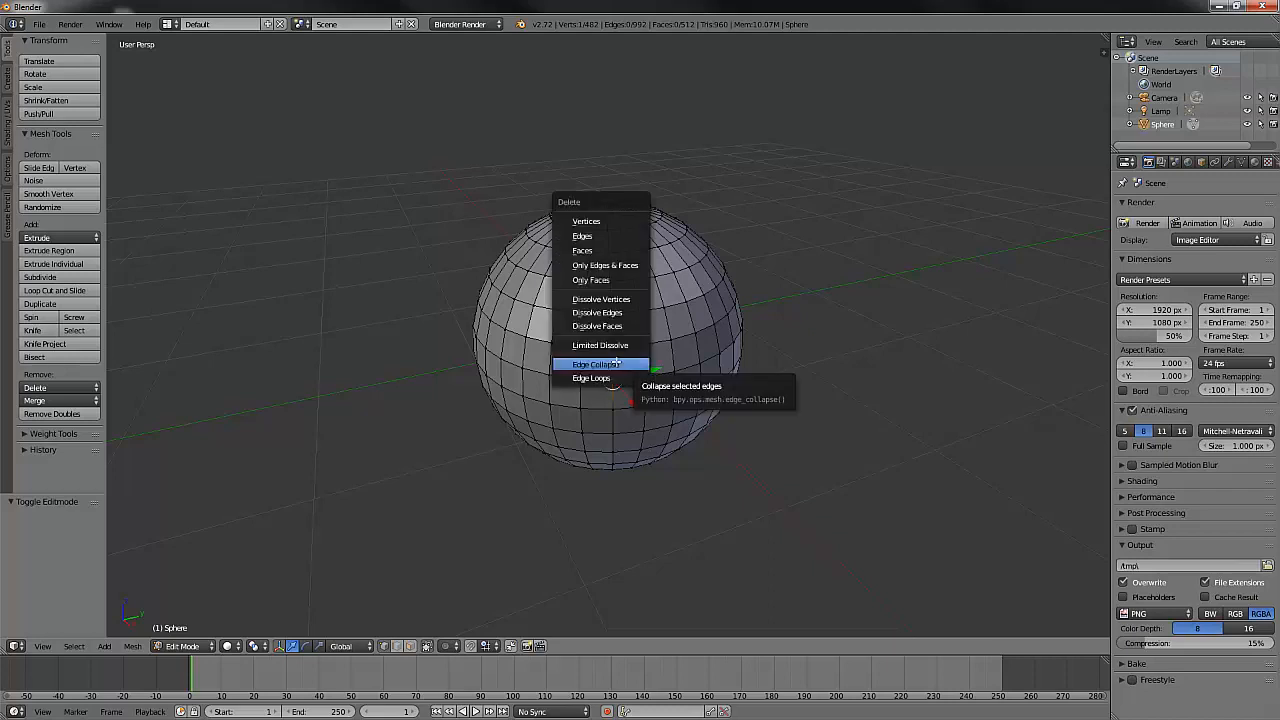
{"action": "left_click", "coordinate": [586, 221]}
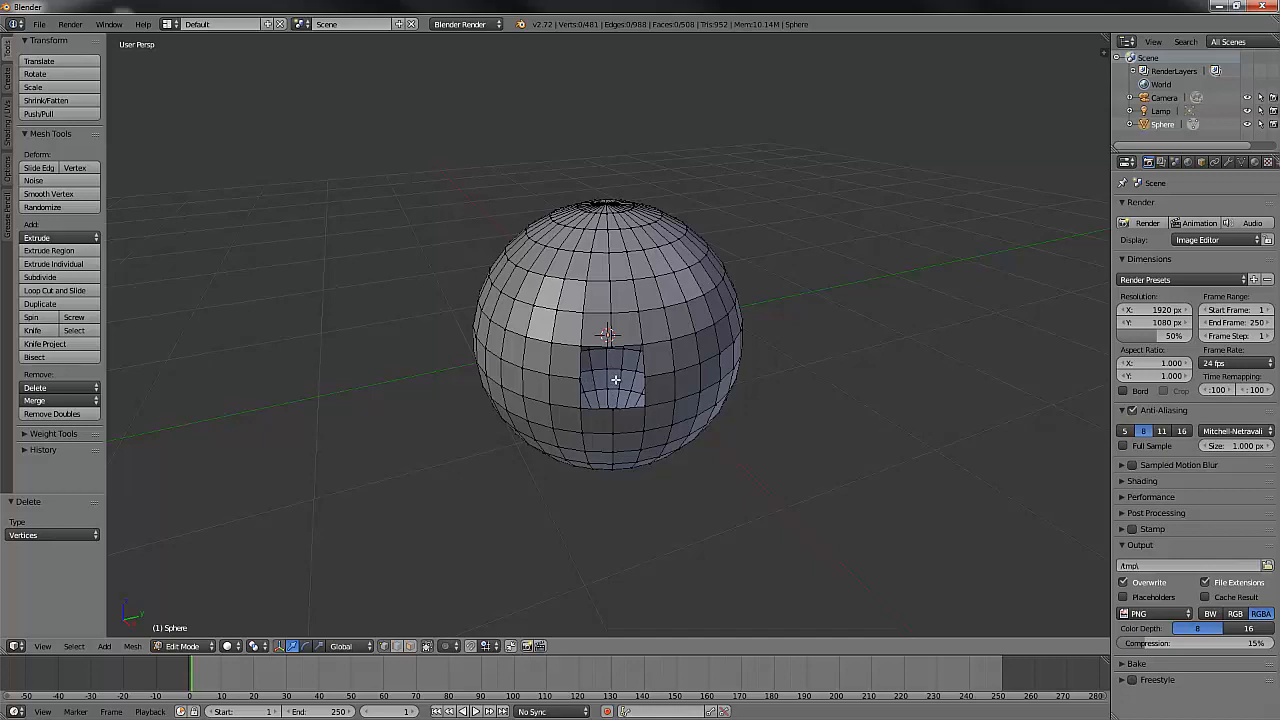
{"action": "middle_click_drag", "start_coordinate": [615, 379], "coordinate": [631, 370]}
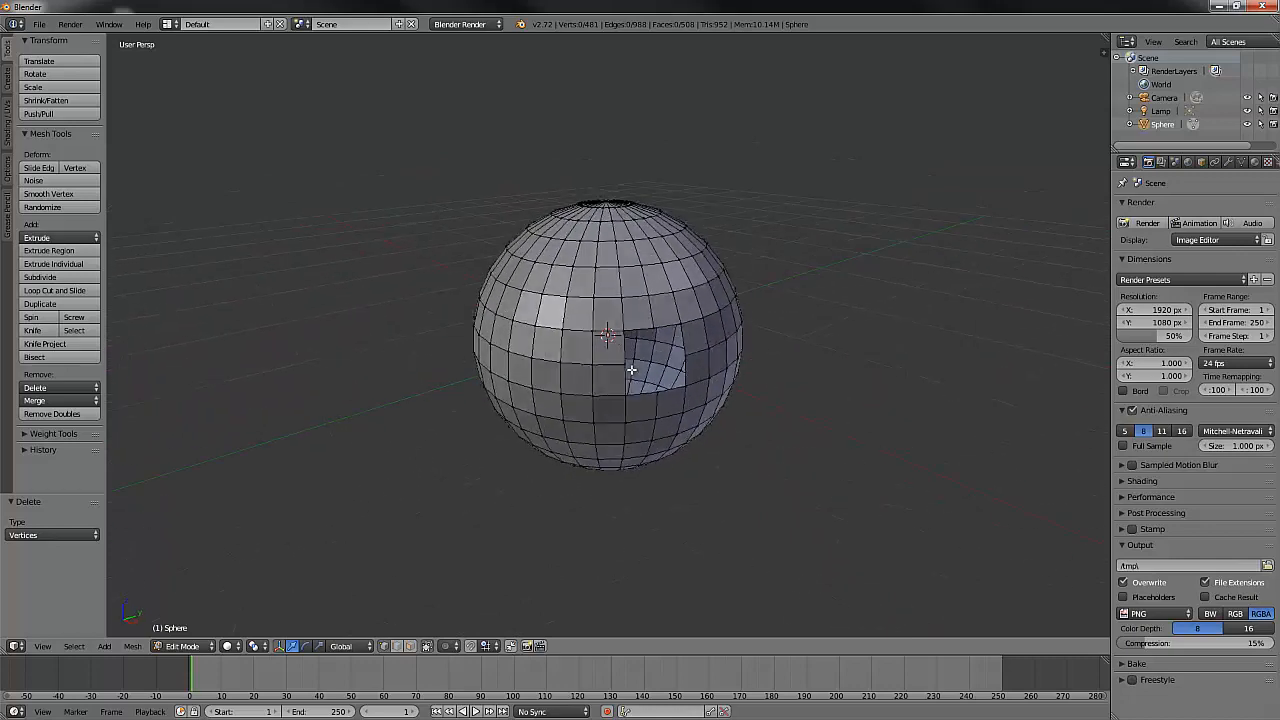
{"action": "key", "text": "ctrl+z"}
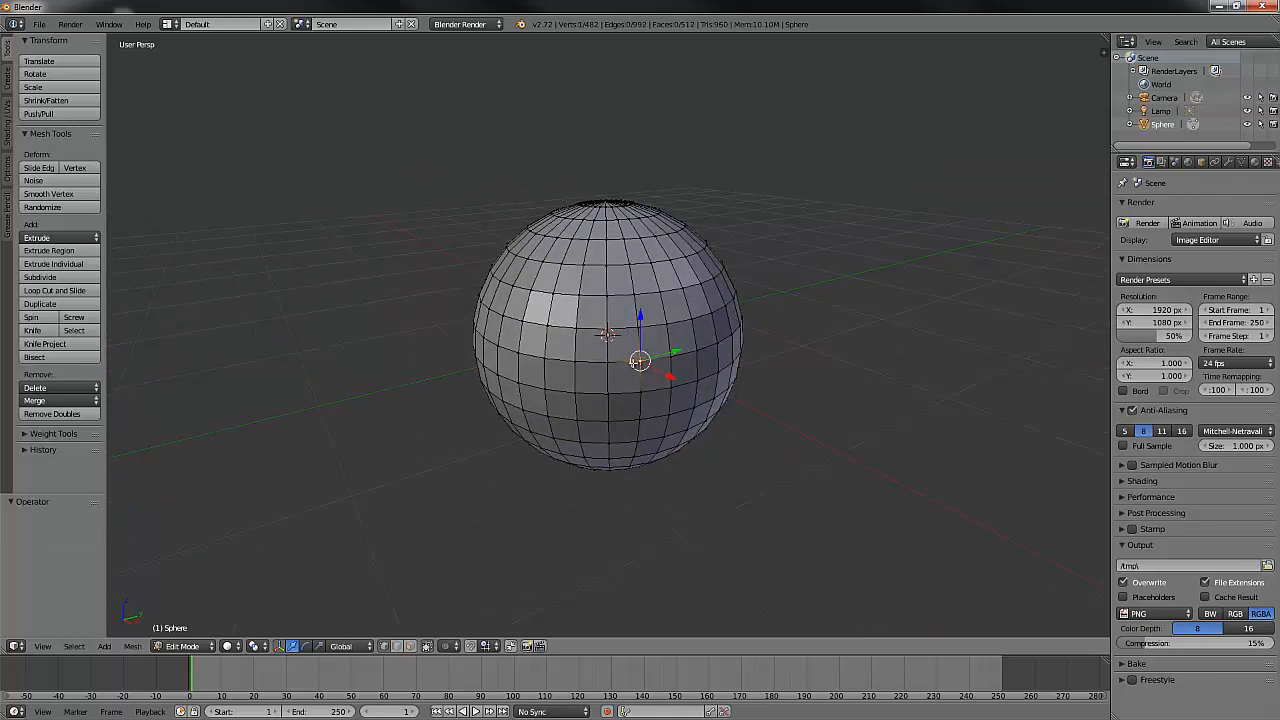
Add the adjacent vertex to the selection, try deleting both with the Vertices option, and undo the deletion
{"action": "right_click", "coordinate": [606, 365], "text": "shift"}
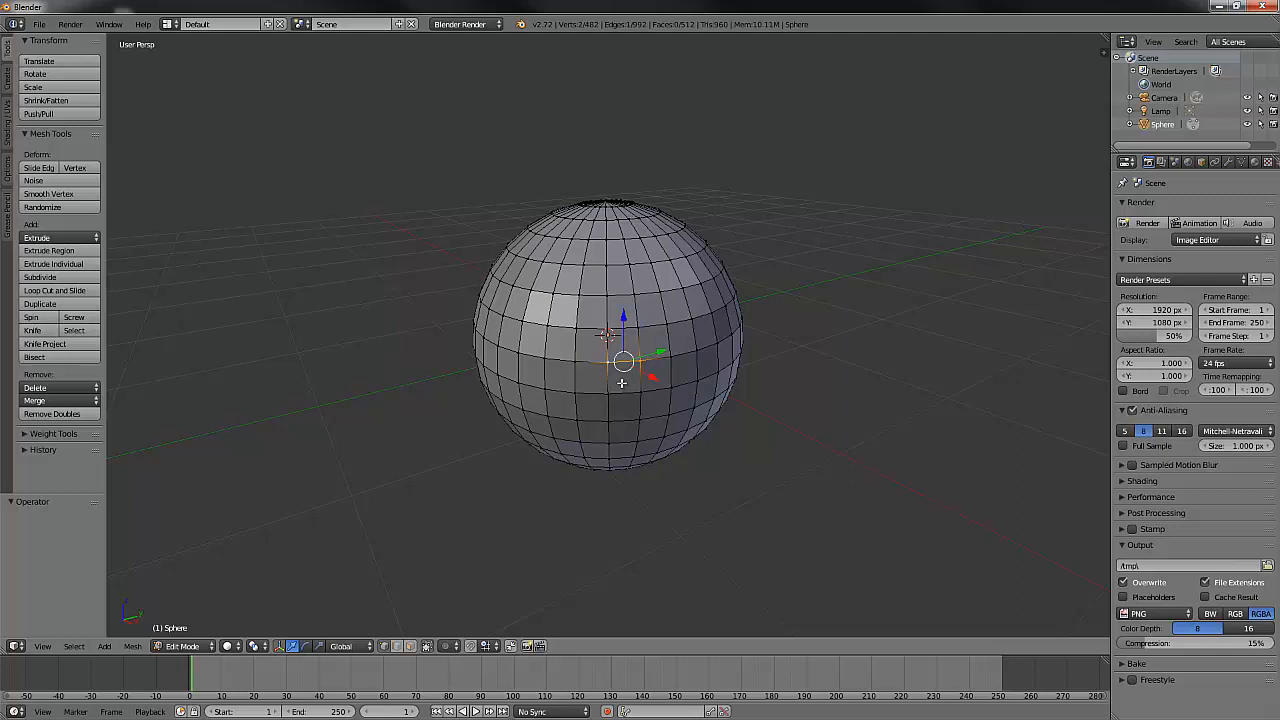
{"action": "key", "text": "x"}
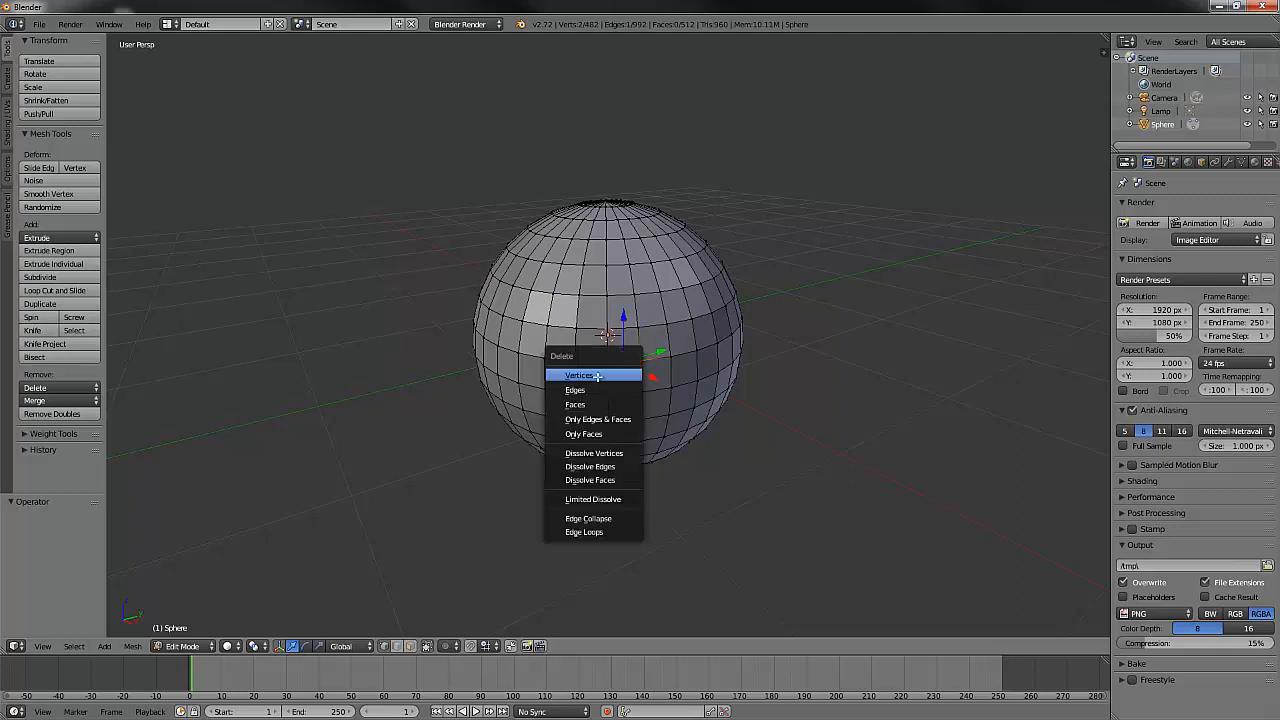
{"action": "left_click", "coordinate": [603, 374]}
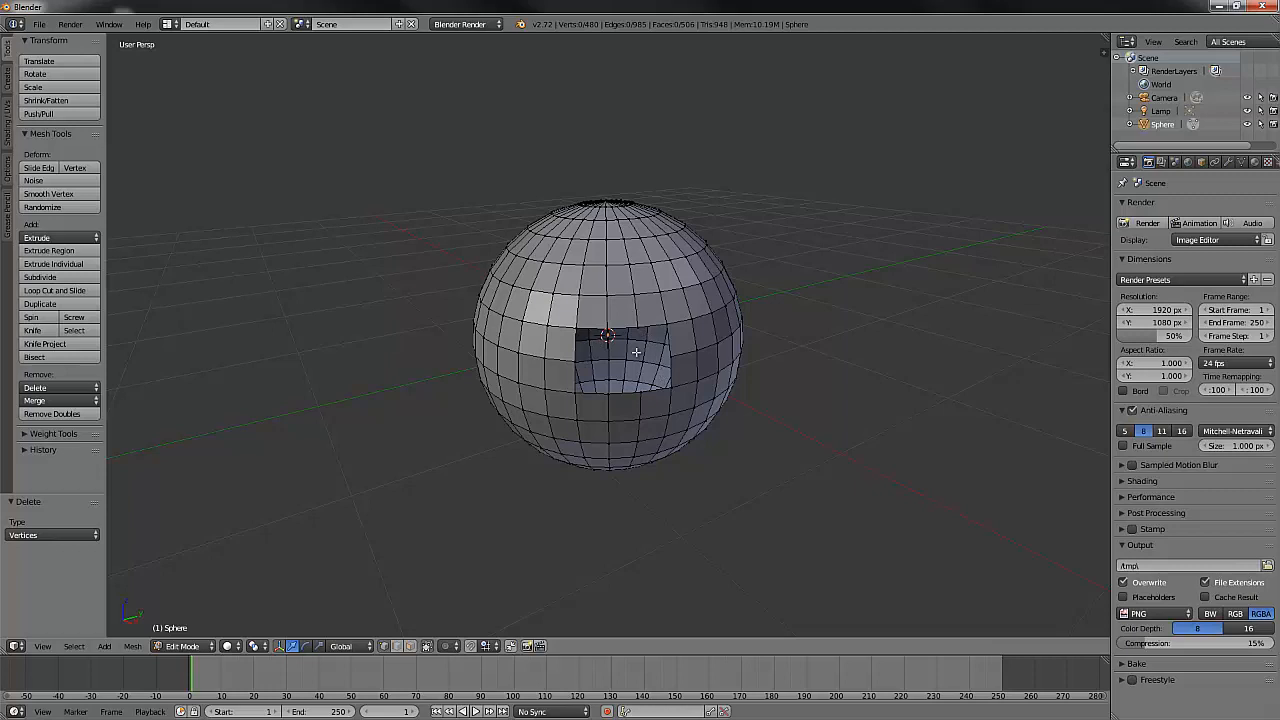
{"action": "key", "text": "ctrl+z"}
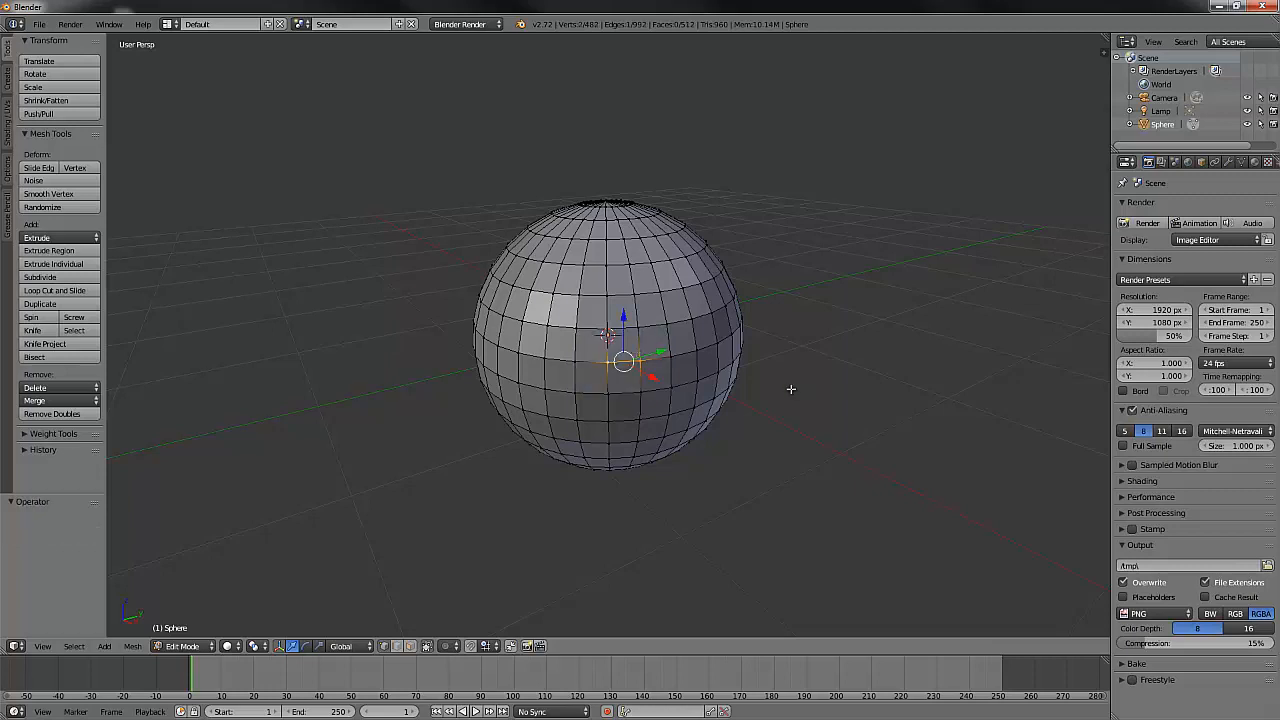
Clear the selection, select the single edge on the sphere's front, try deleting its vertices, and undo it
{"action": "key", "text": "a"}
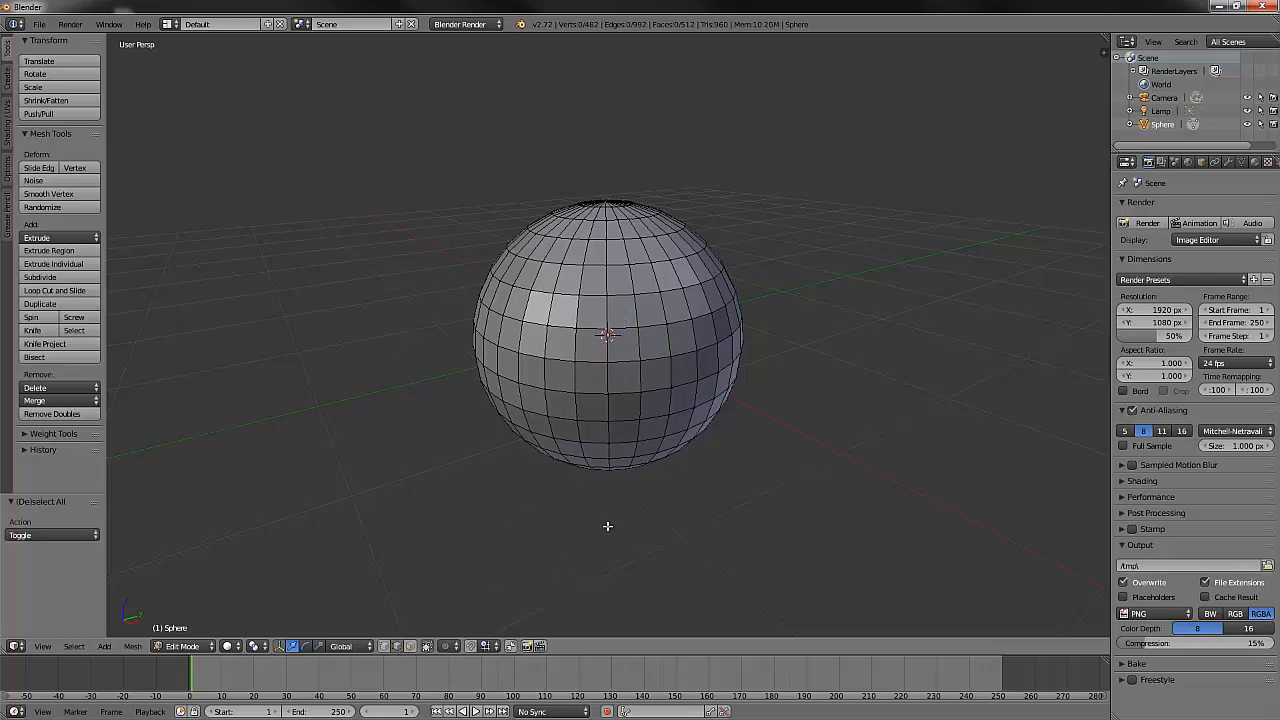
{"action": "right_click", "coordinate": [622, 361]}
{"action": "key", "text": "x"}
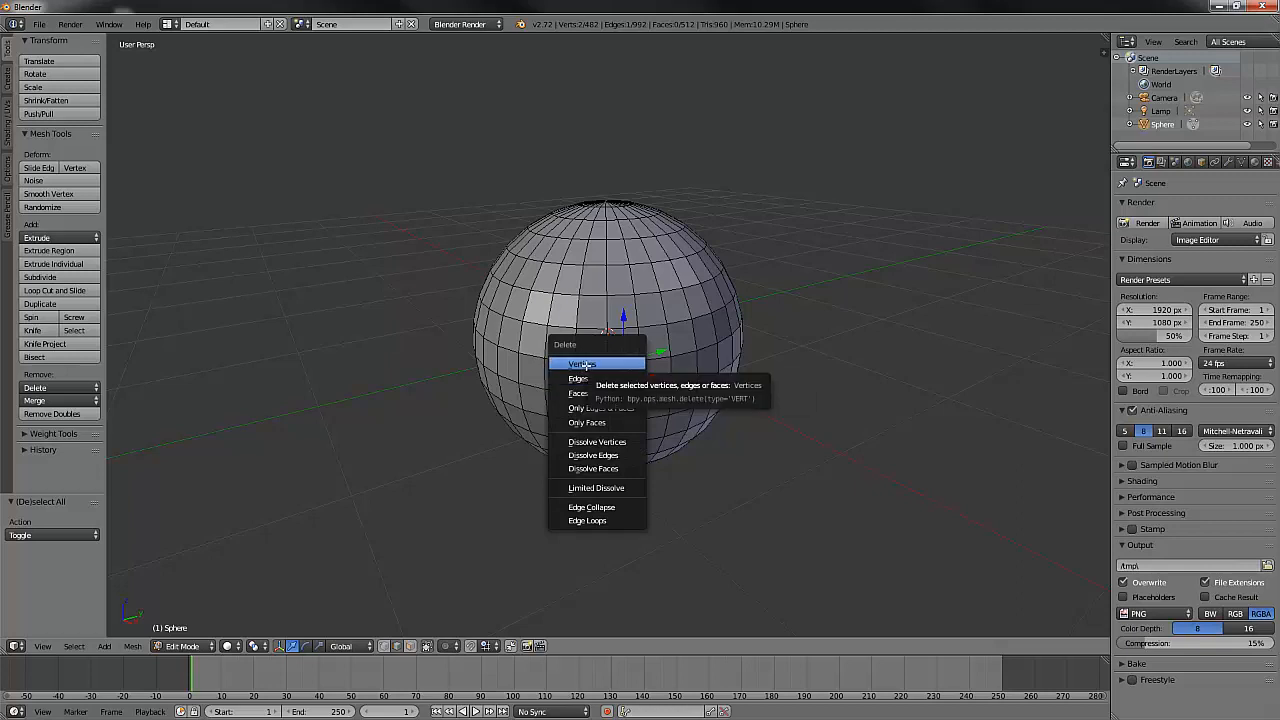
{"action": "left_click", "coordinate": [583, 366]}
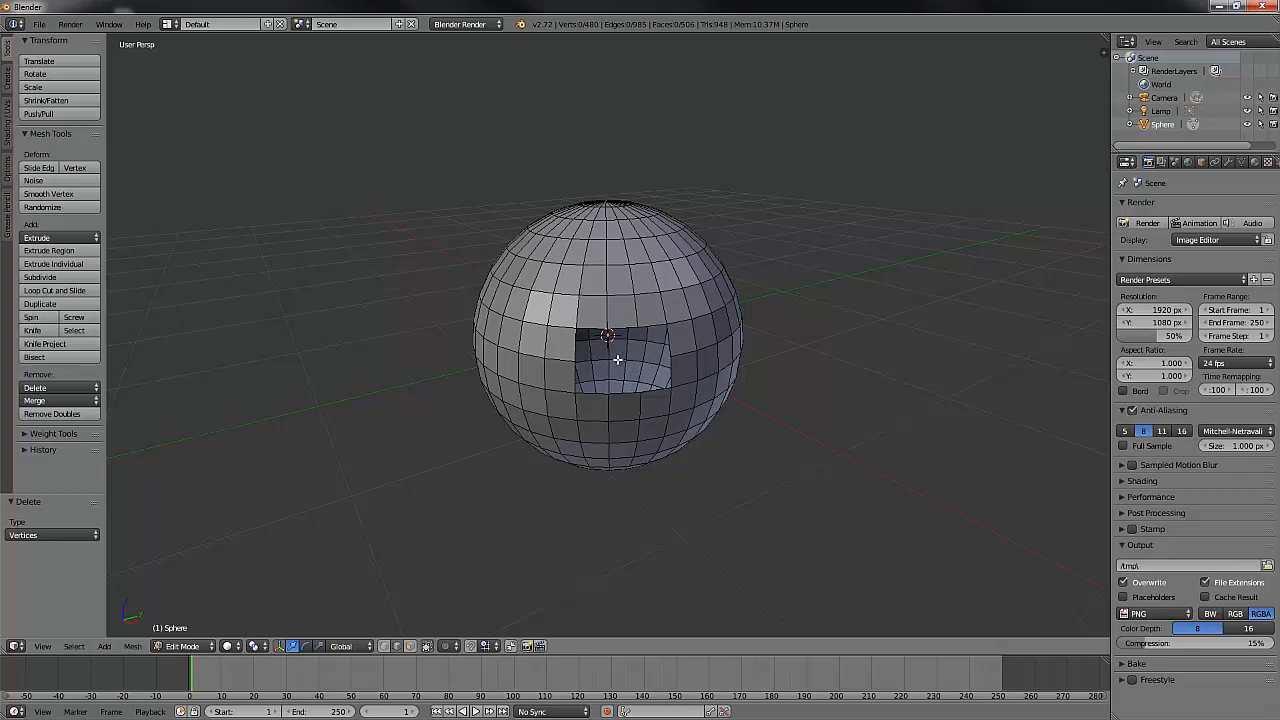
{"action": "key", "text": "ctrl+z"}
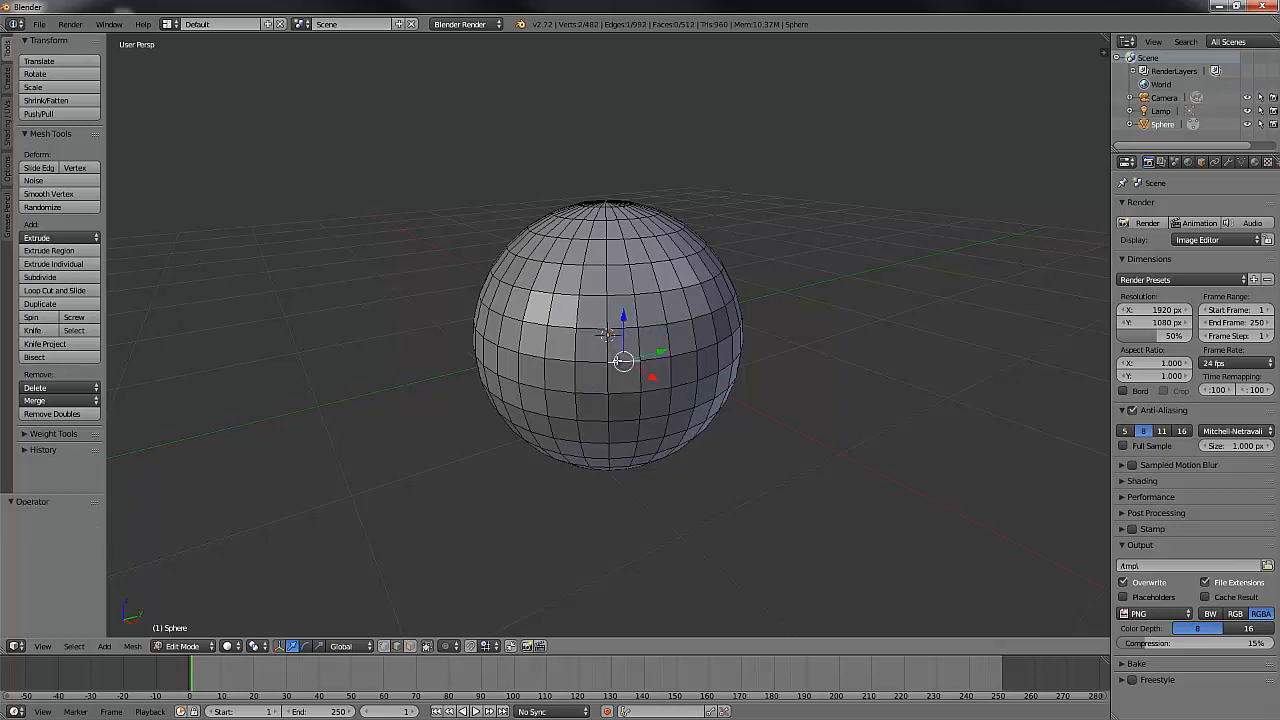
Try deleting the selected edge with the Edges option, undo it, and try the Faces option instead
{"action": "key", "text": "x"}
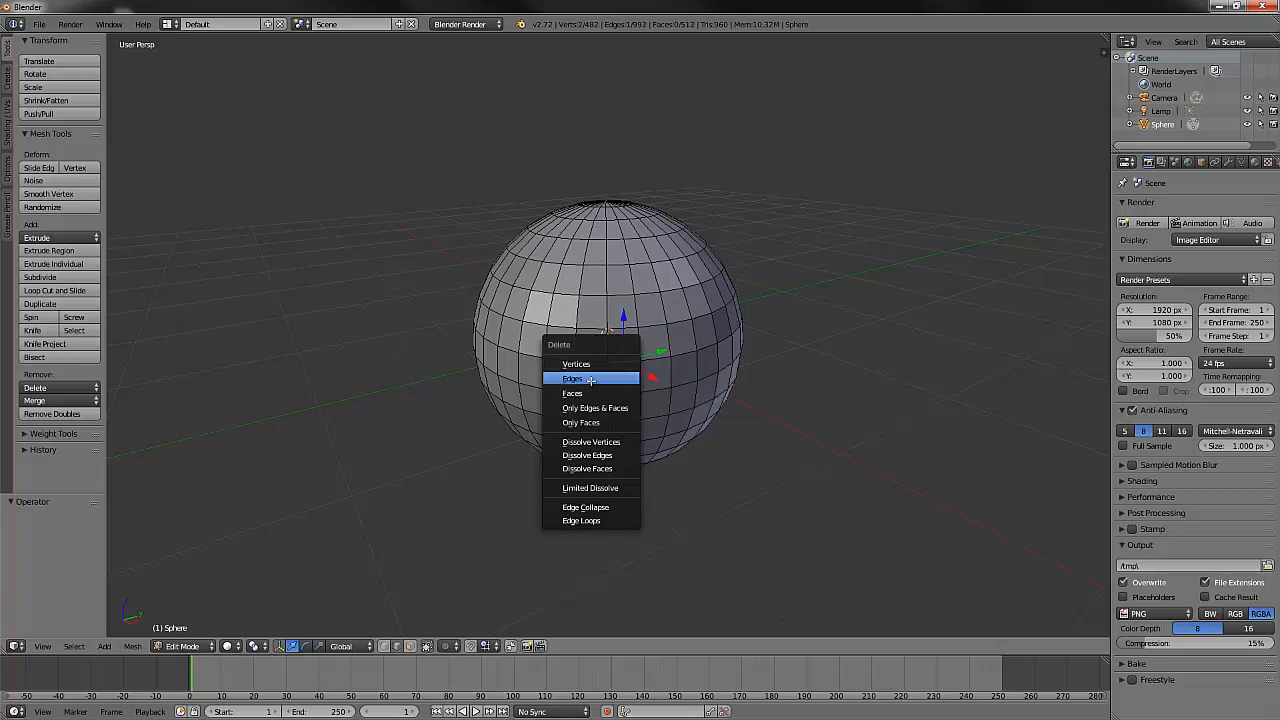
{"action": "left_click", "coordinate": [591, 380]}
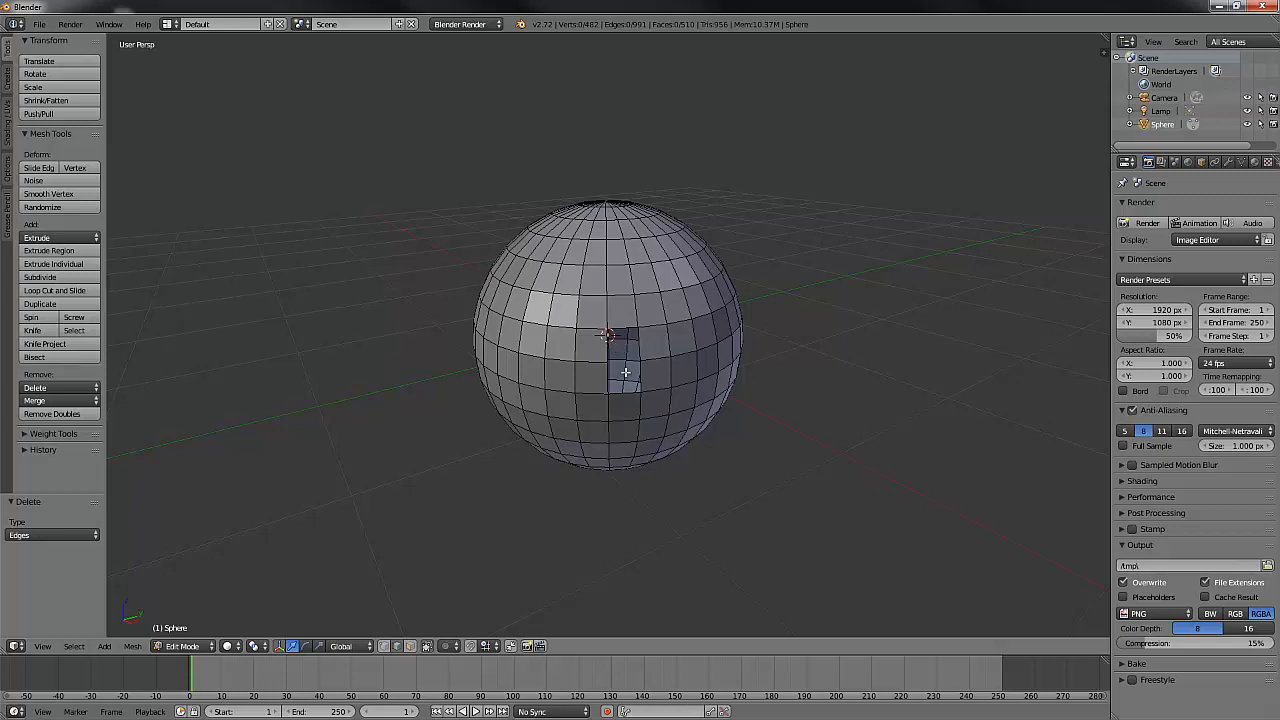
{"action": "key", "text": "ctrl+z"}
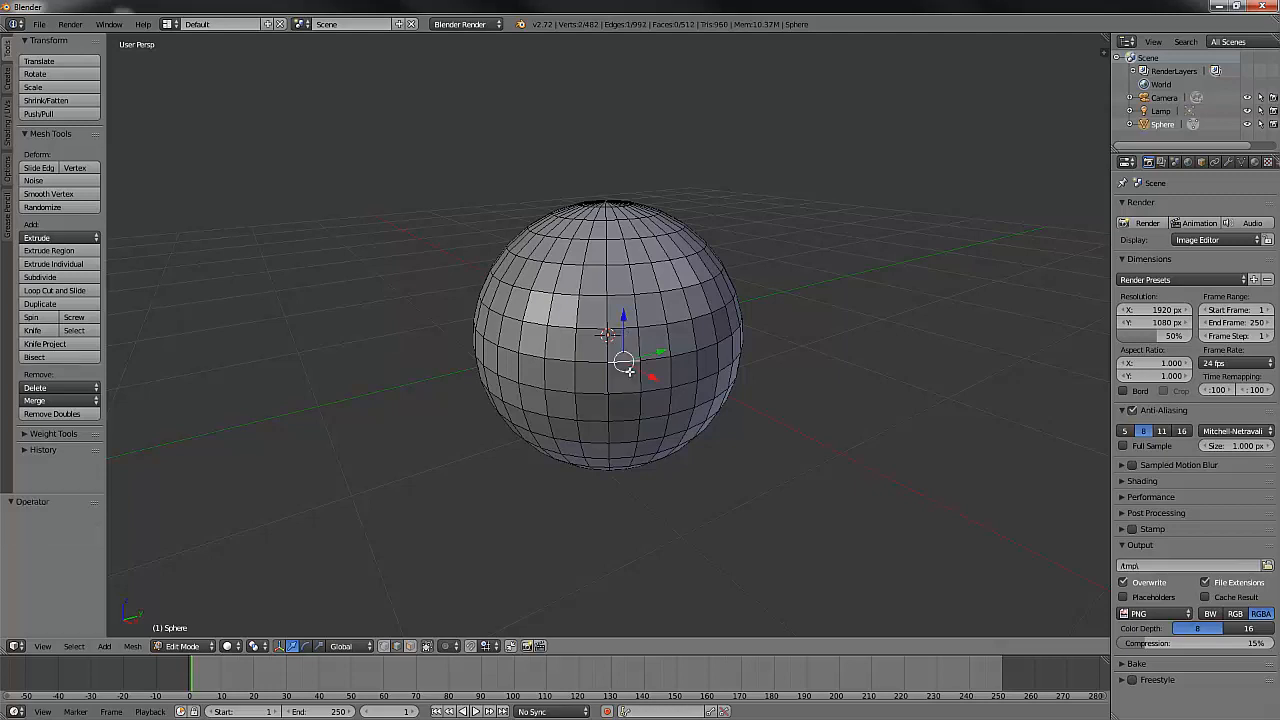
{"action": "key", "text": "x"}
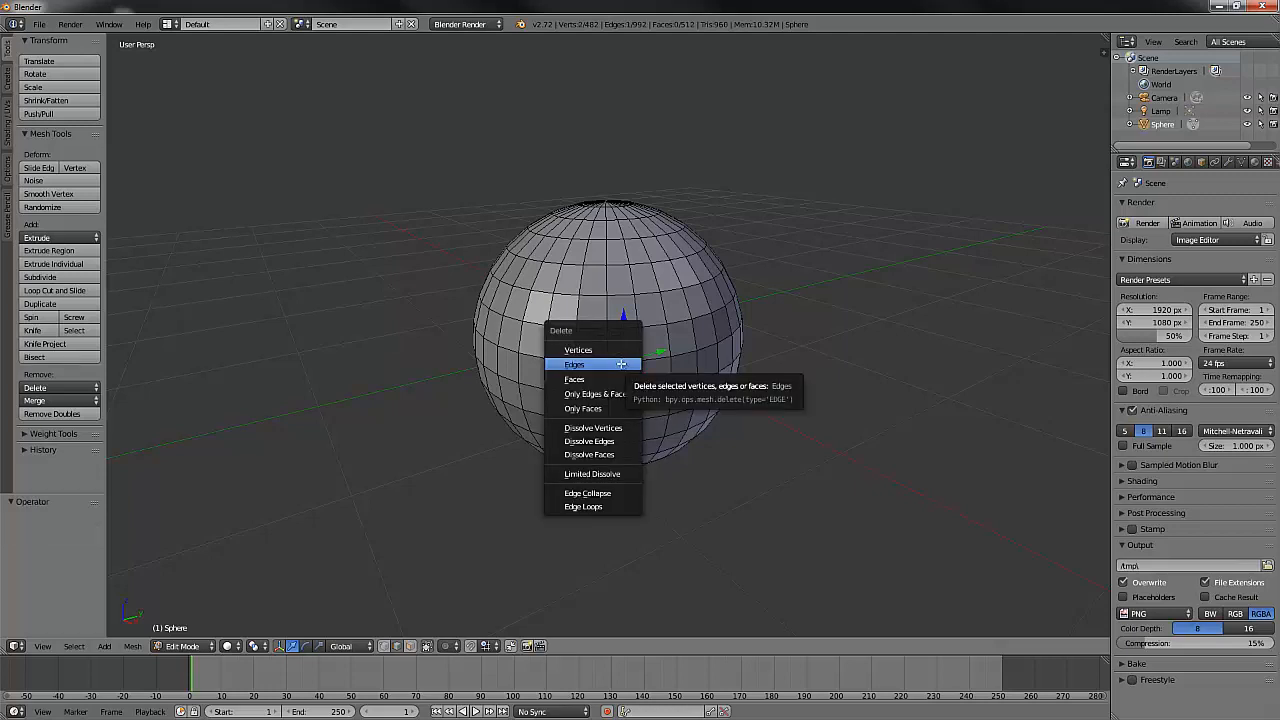
{"action": "left_click", "coordinate": [588, 379]}
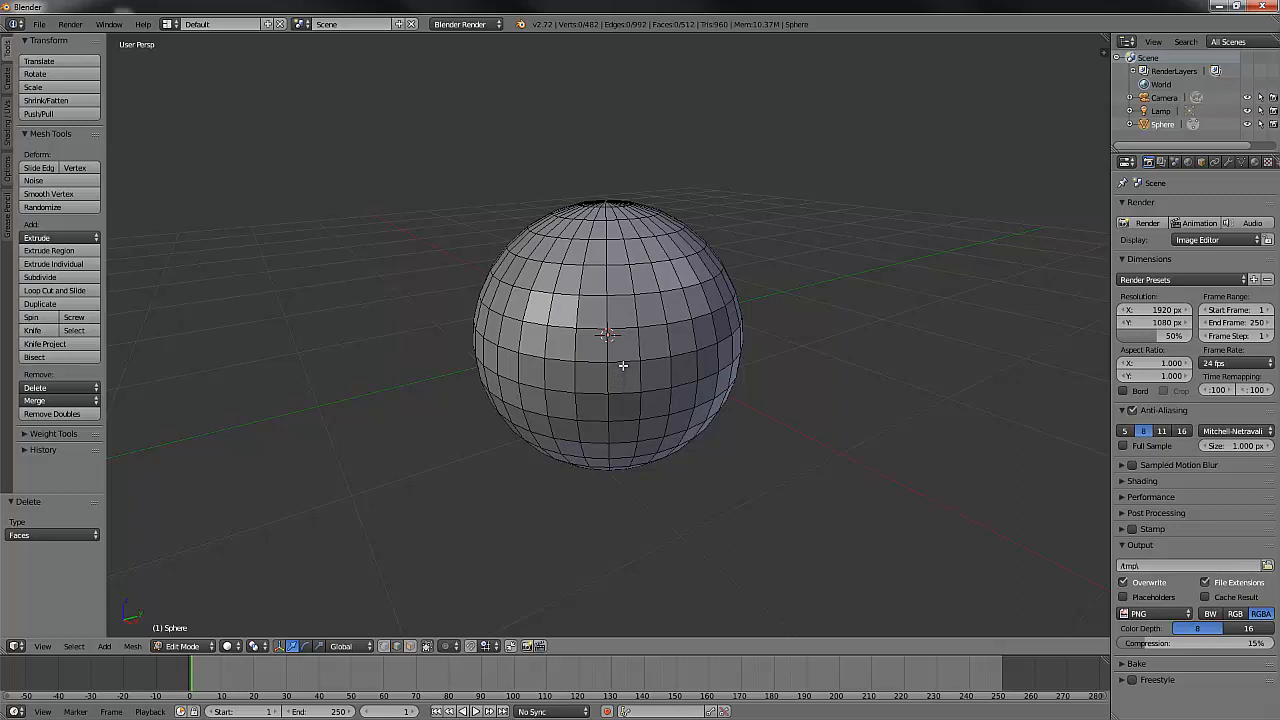
Reselect the edge on the sphere's front, try Dissolve Edges on it, and undo the dissolve
{"action": "right_click", "coordinate": [623, 363]}
{"action": "key", "text": "x"}
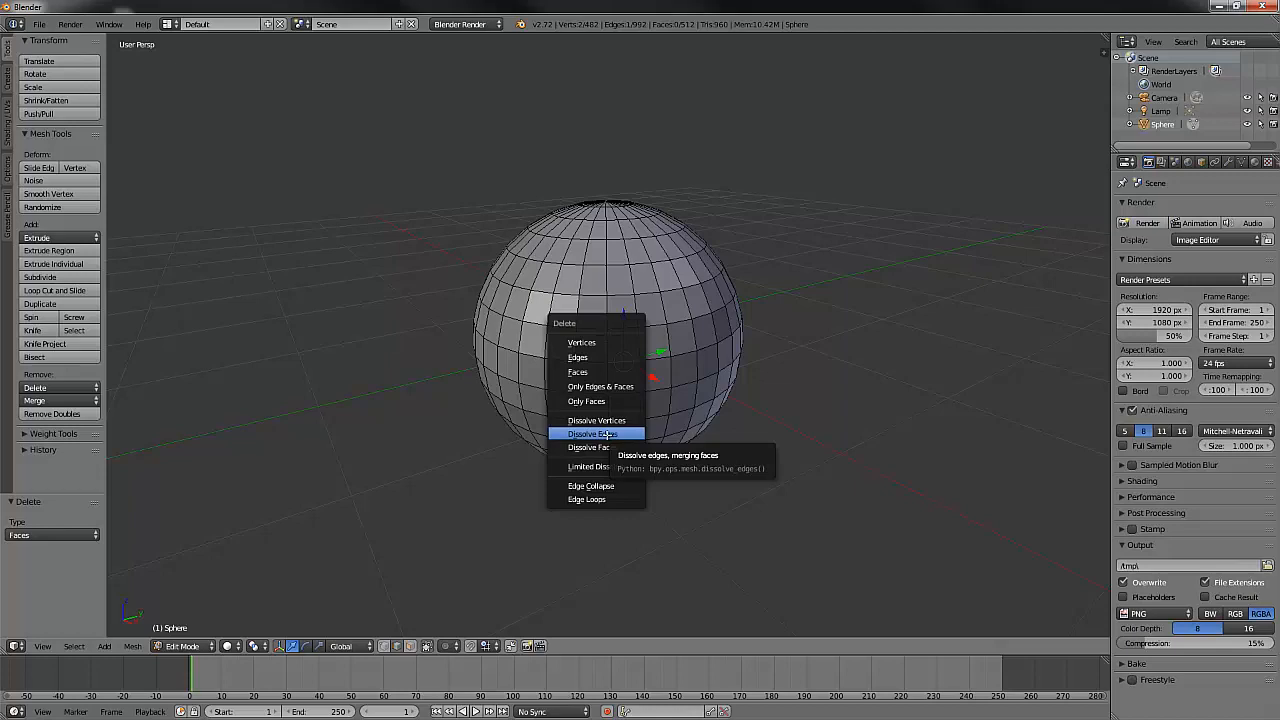
{"action": "left_click", "coordinate": [607, 434]}
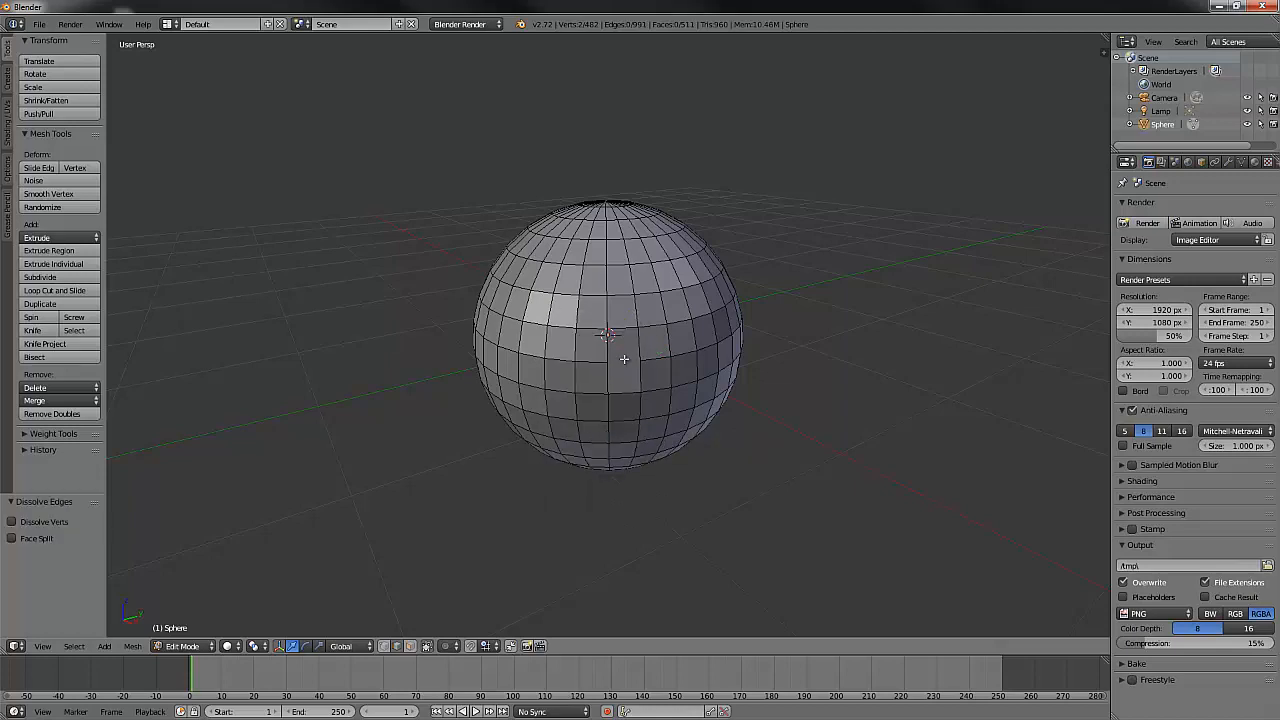
{"action": "middle_click_drag", "start_coordinate": [624, 358], "coordinate": [656, 331]}
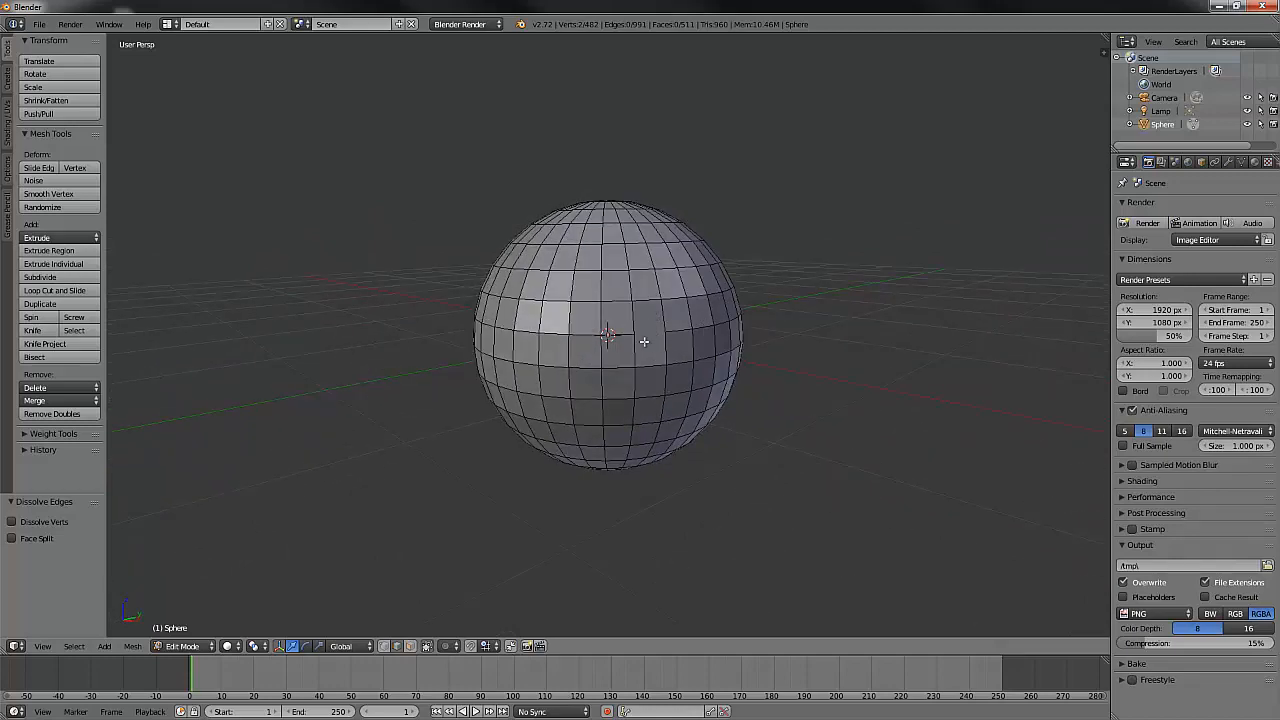
{"action": "key", "text": "j"}
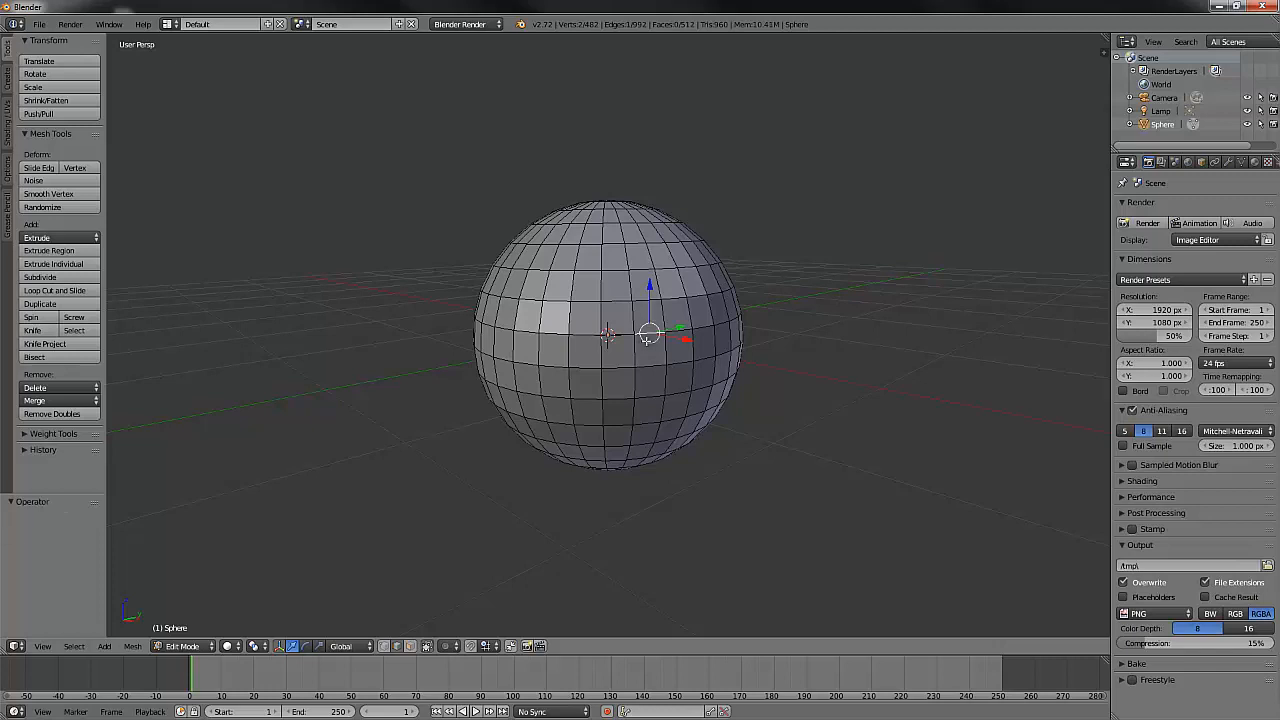
Try Dissolve Vertices on the selected edge and undo it
{"action": "key", "text": "x"}
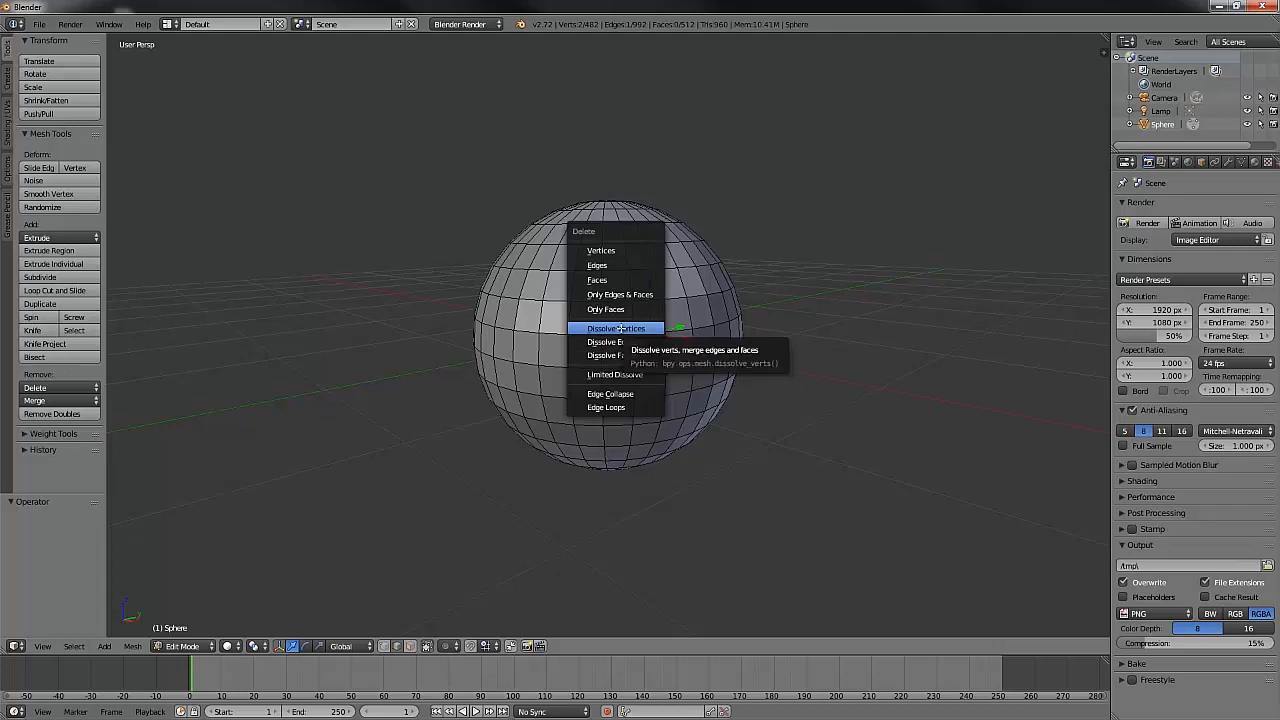
{"action": "left_click", "coordinate": [620, 329]}
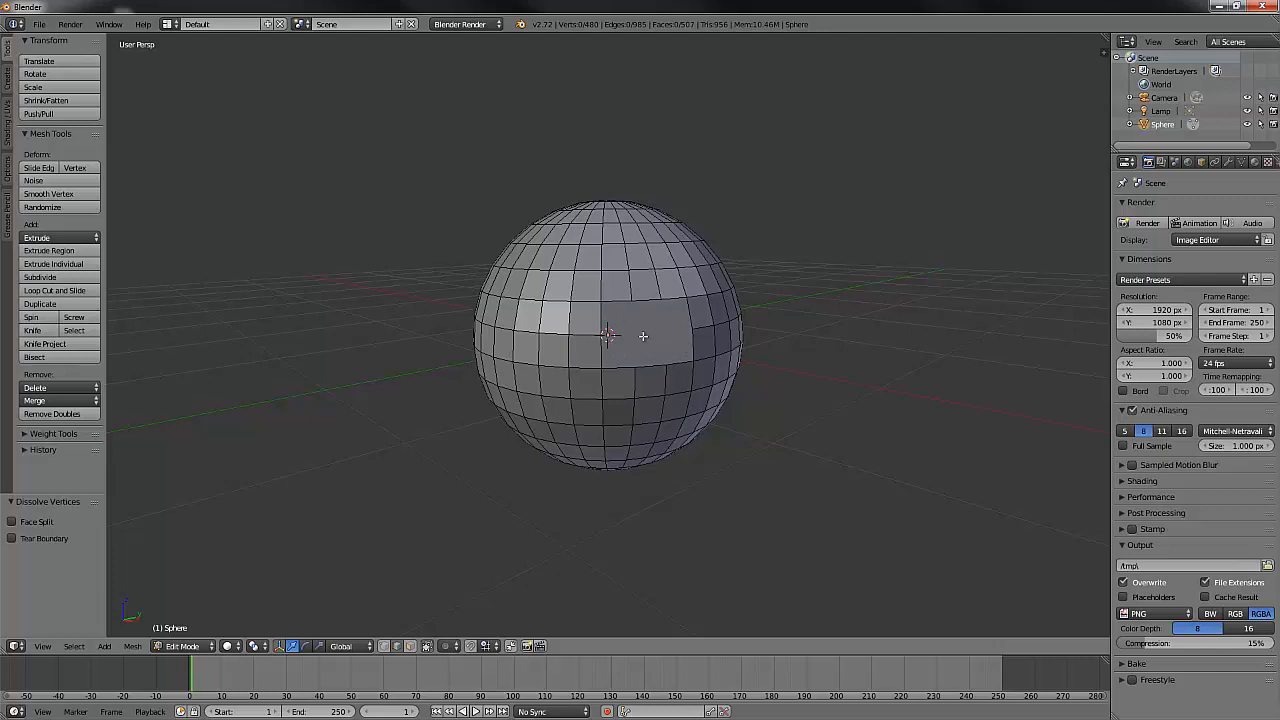
{"action": "key", "text": "ctrl+z"}
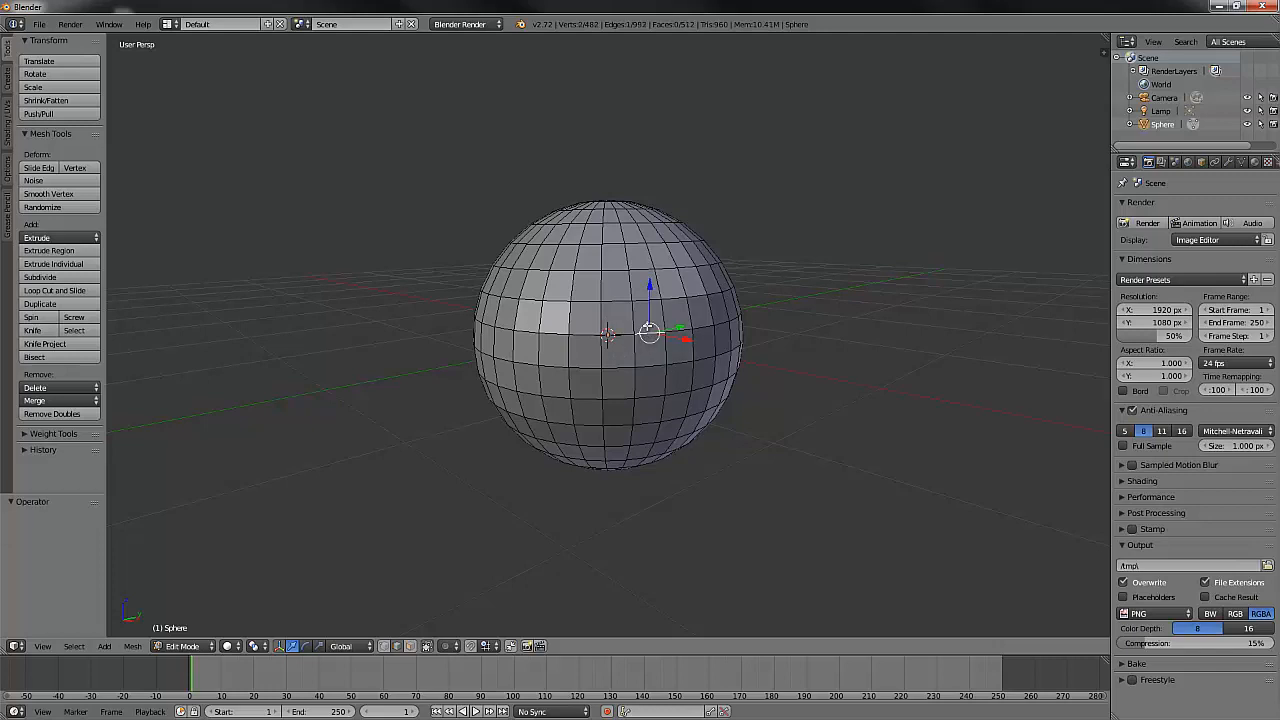
Try Edge Collapse on the selected edge and undo the collapse
{"action": "key", "text": "x"}
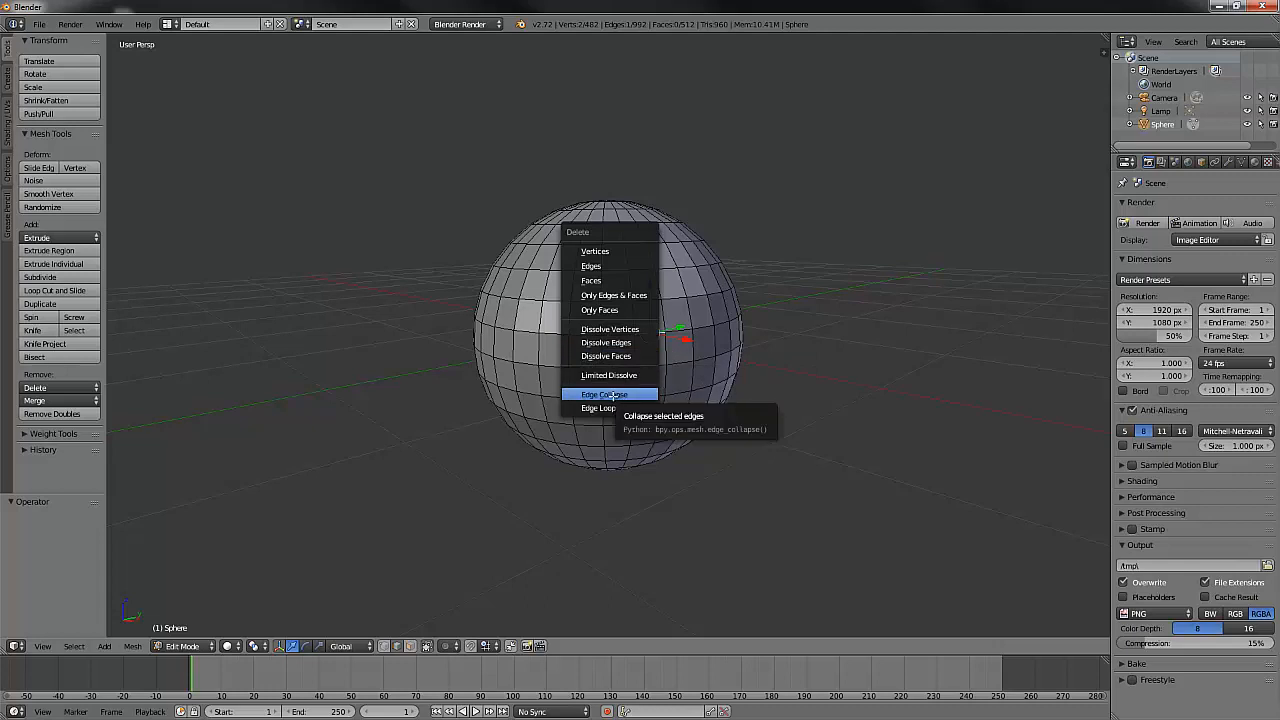
{"action": "left_click", "coordinate": [612, 396]}
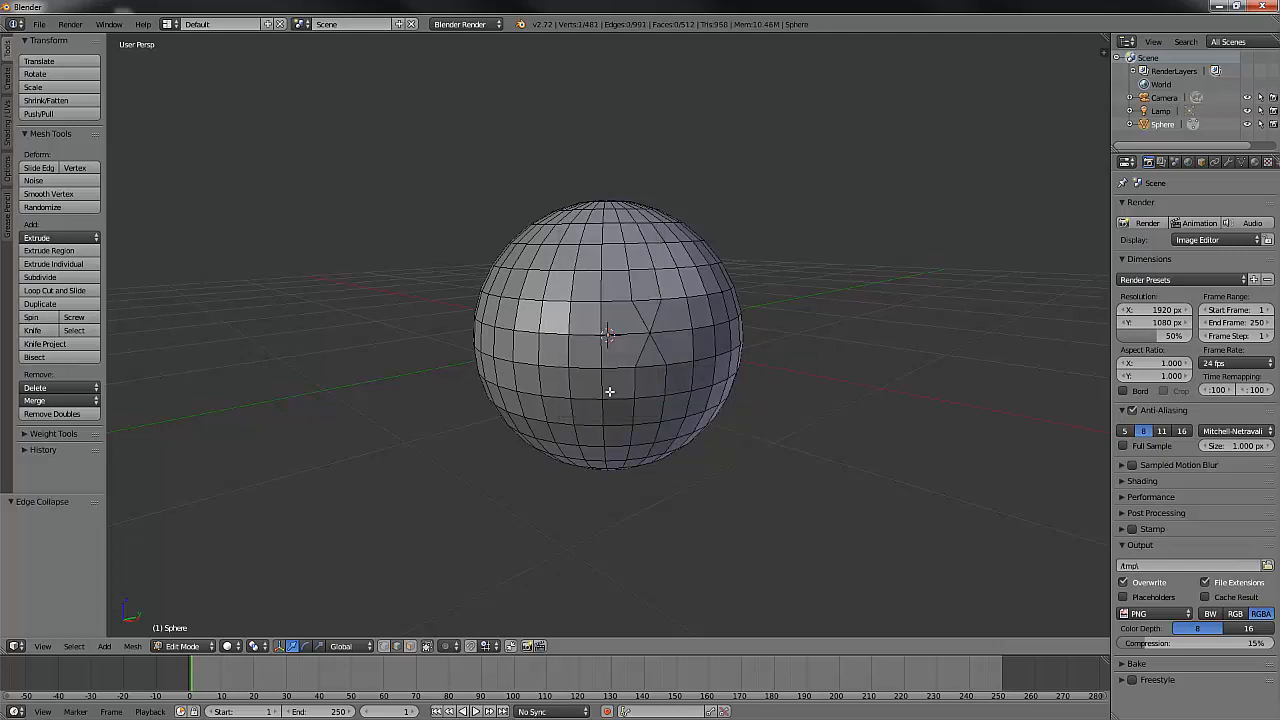
{"action": "middle_click_drag", "start_coordinate": [608, 391], "coordinate": [604, 393]}
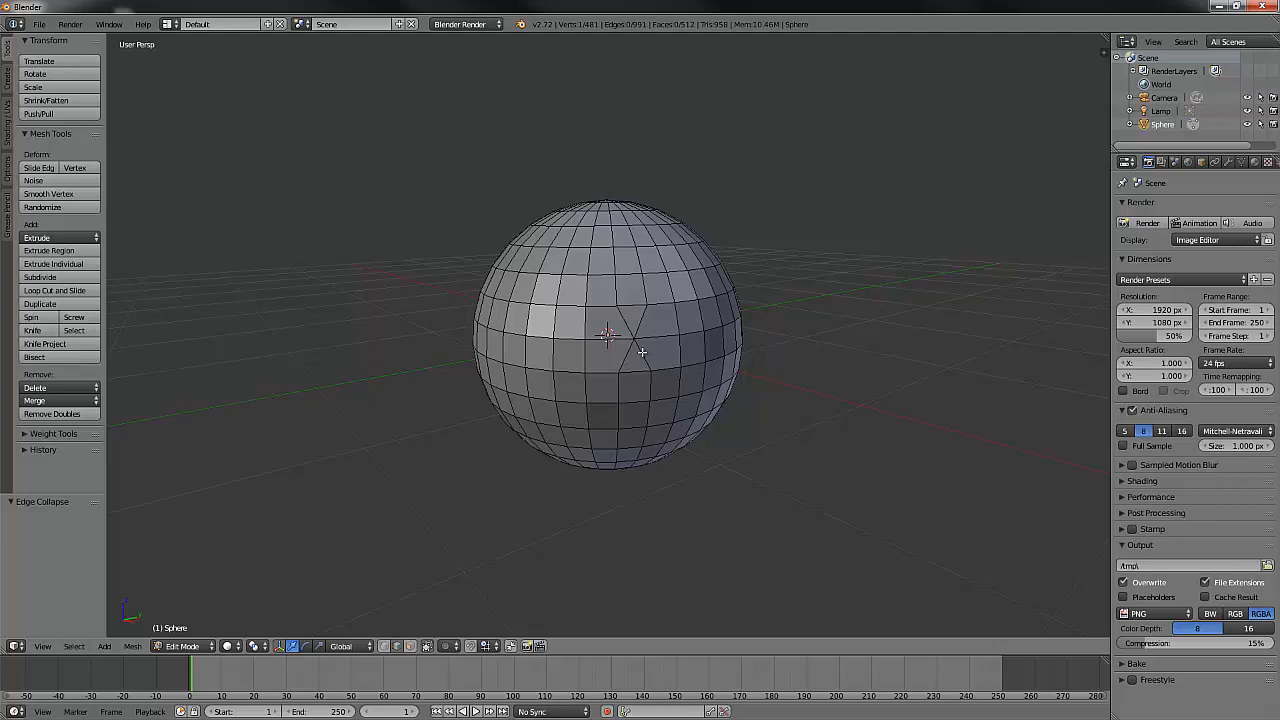
{"action": "key", "text": "ctrl+z"}
Try deleting the selected edge on the sphere's front with the Edge Loops option and undo it
{"action": "key", "text": "x"}
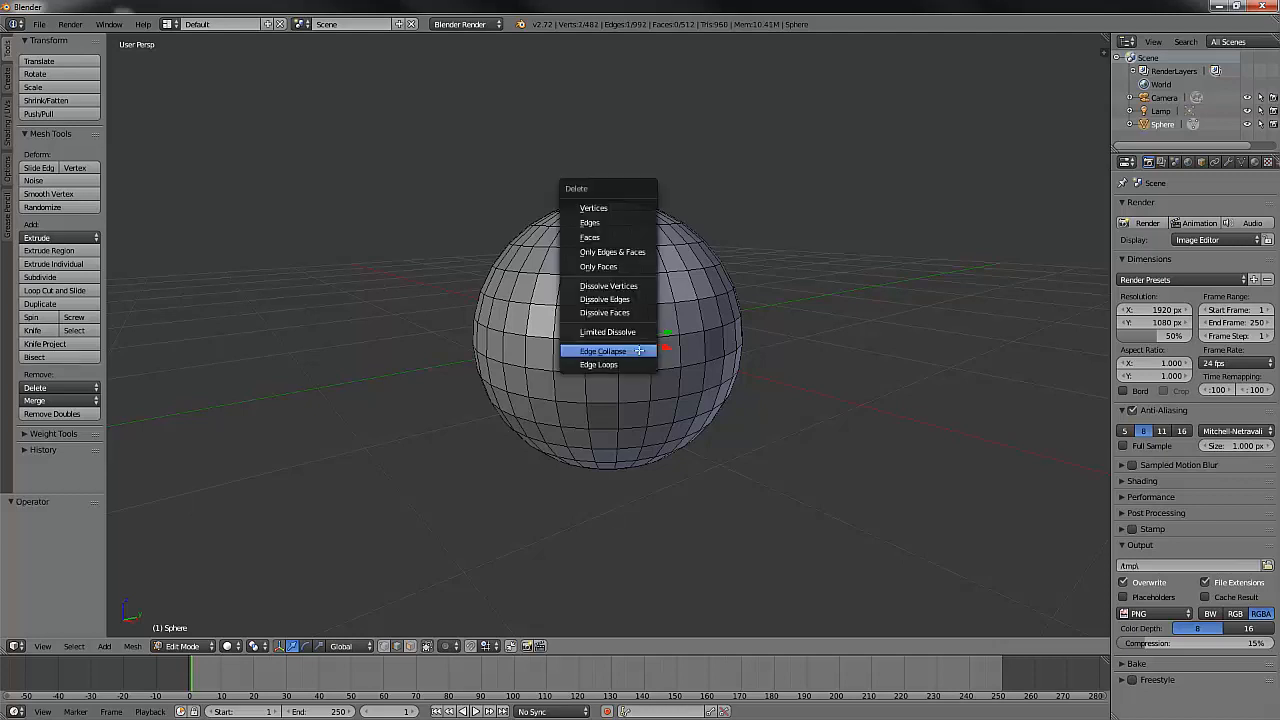
{"action": "left_click", "coordinate": [613, 366]}
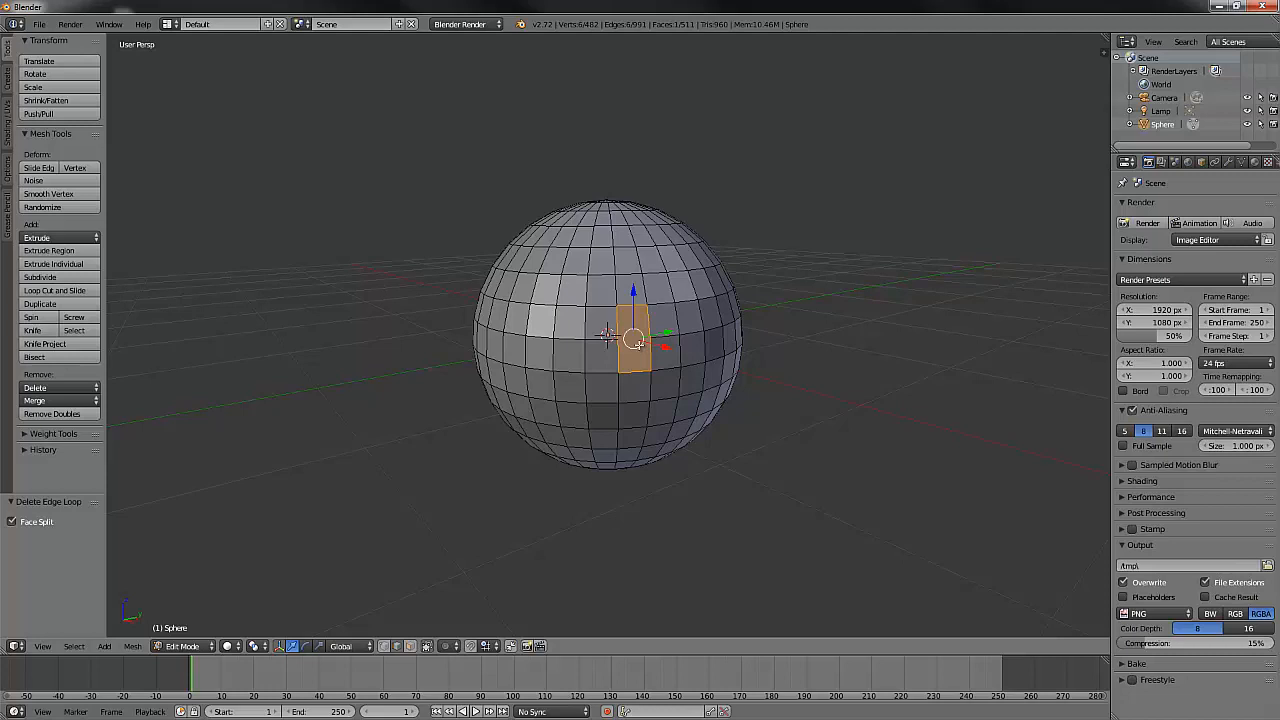
{"action": "key", "text": "ctrl+z"}
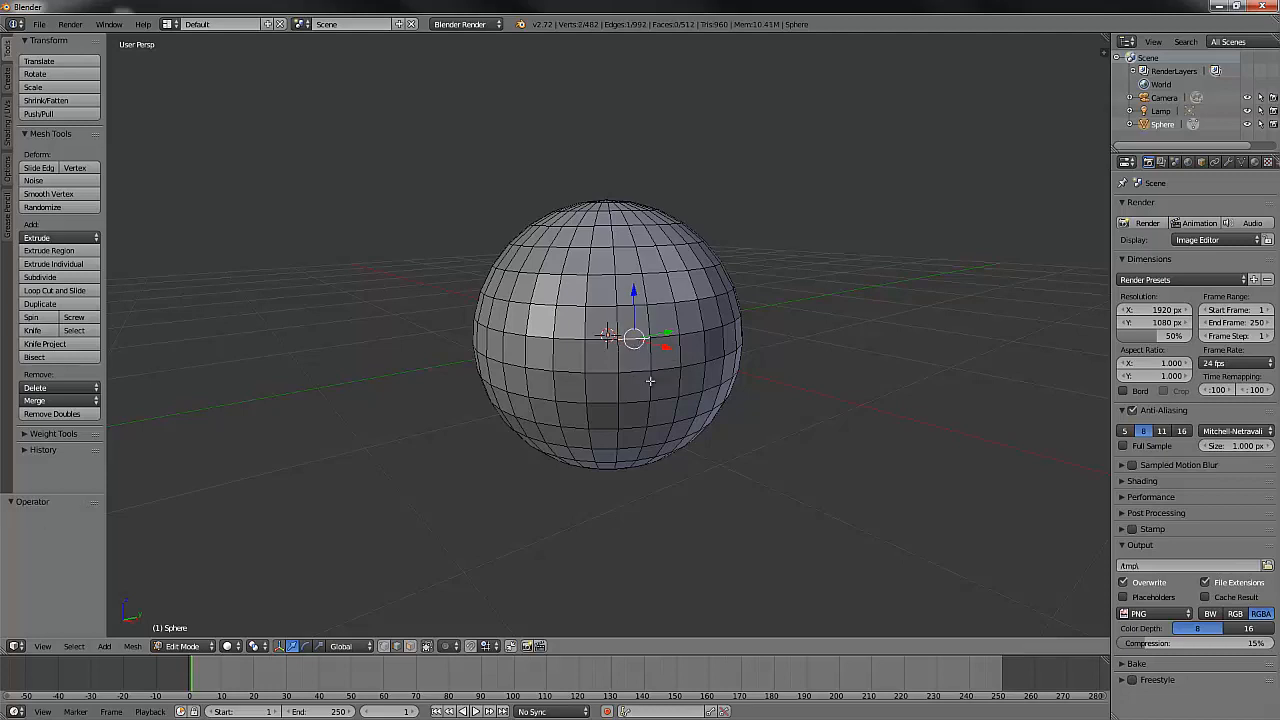
Box-select the sphere's lower half through the wireframe in the right view, delete its faces, and restore solid shading
{"action": "middle_click_drag", "start_coordinate": [652, 380], "coordinate": [609, 368]}
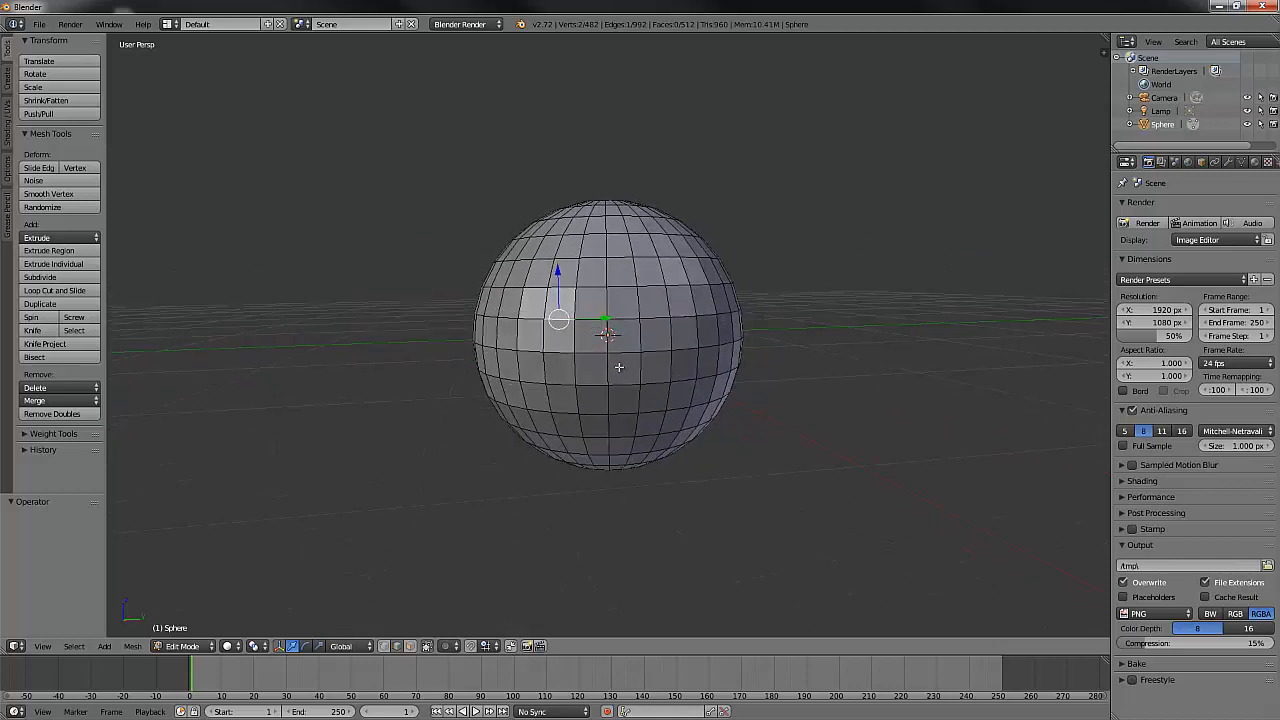
{"action": "key", "text": "KP_3"}
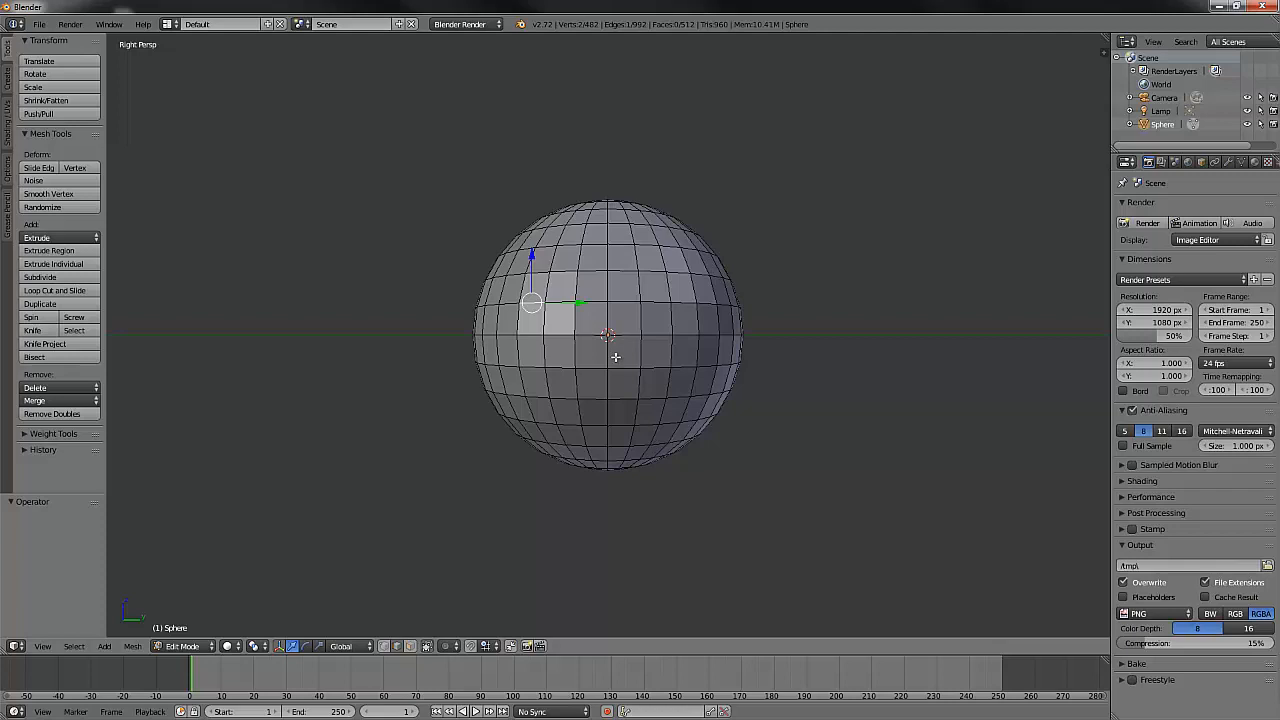
{"action": "key", "text": "z"}
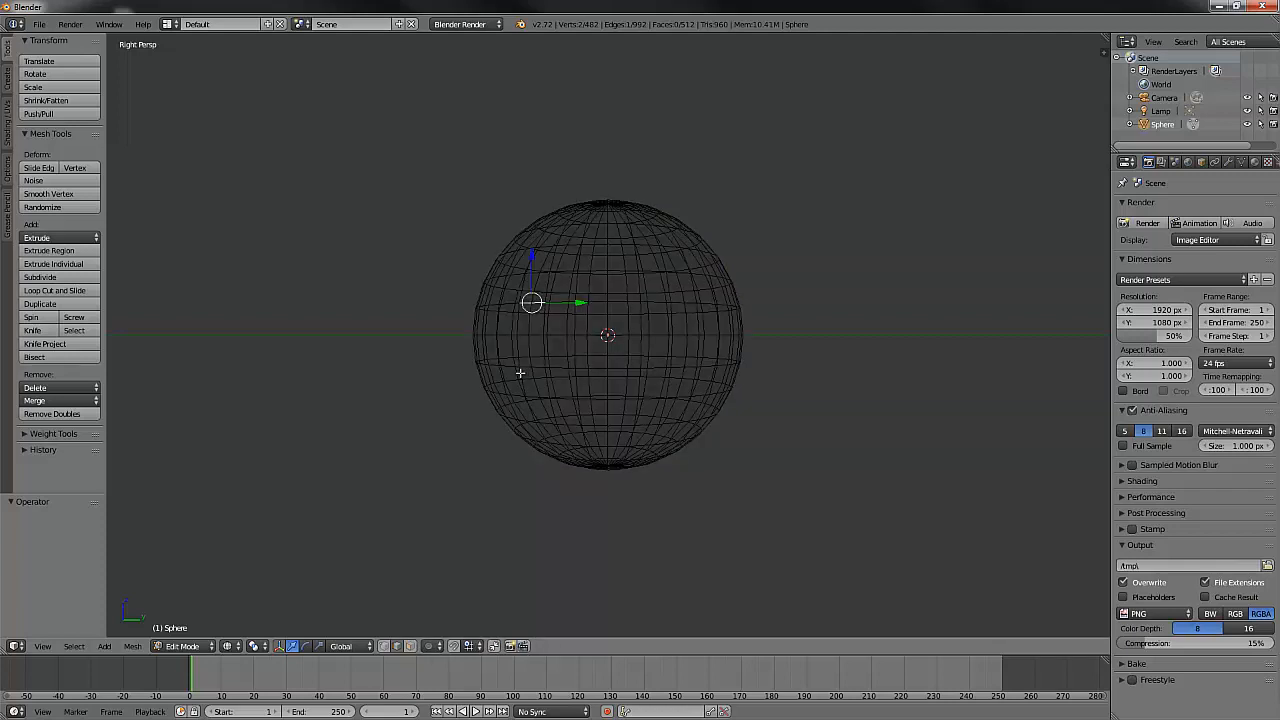
{"action": "key", "text": "b"}
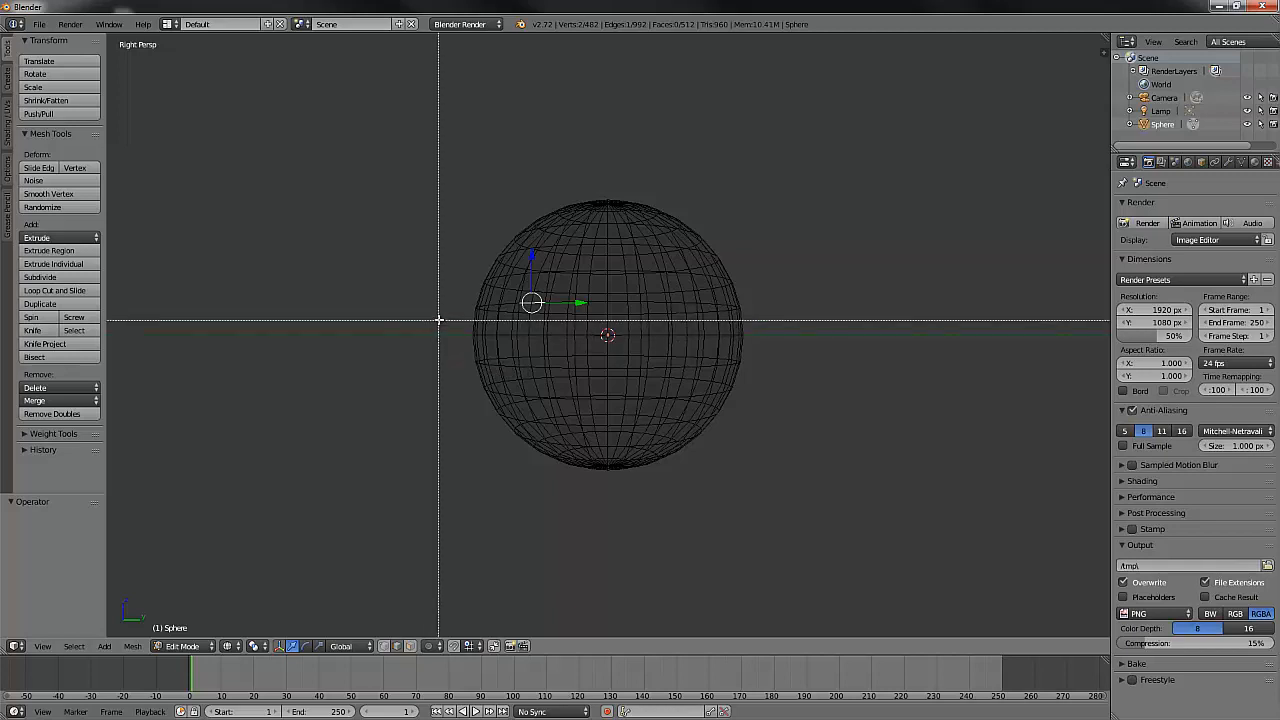
{"action": "left_click_drag", "start_coordinate": [437, 318], "coordinate": [790, 482]}
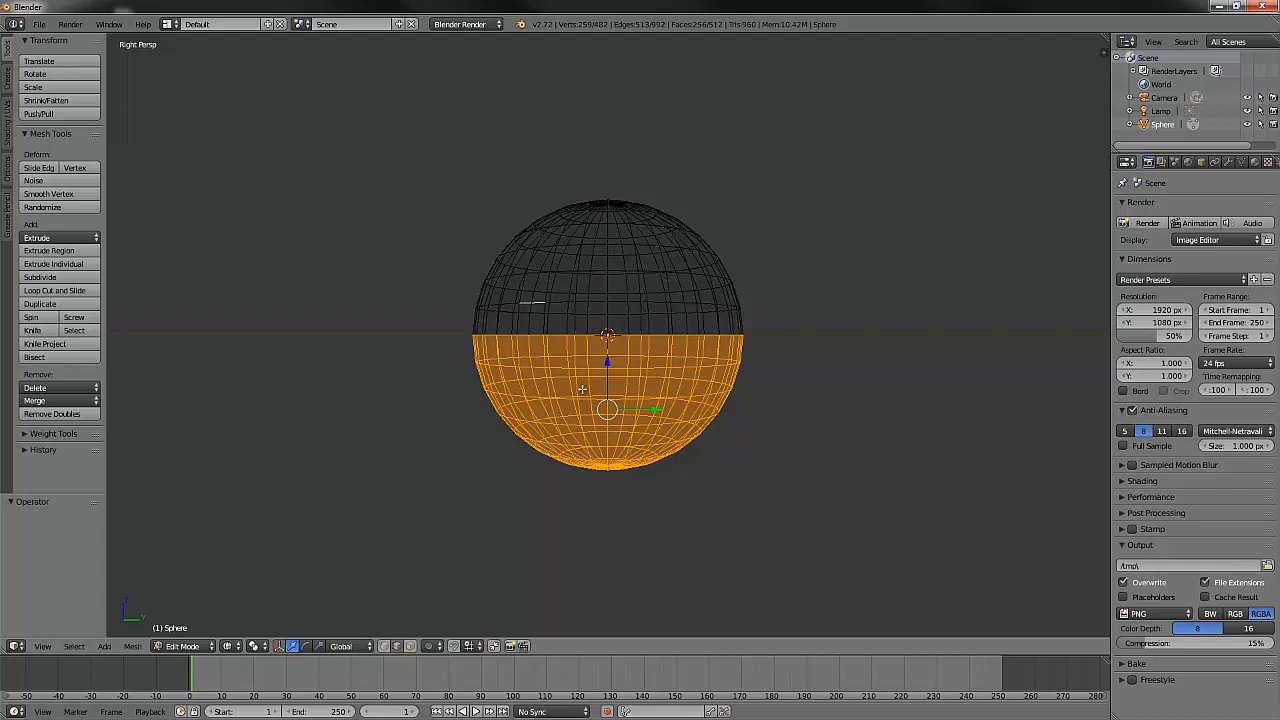
{"action": "key", "text": "x"}
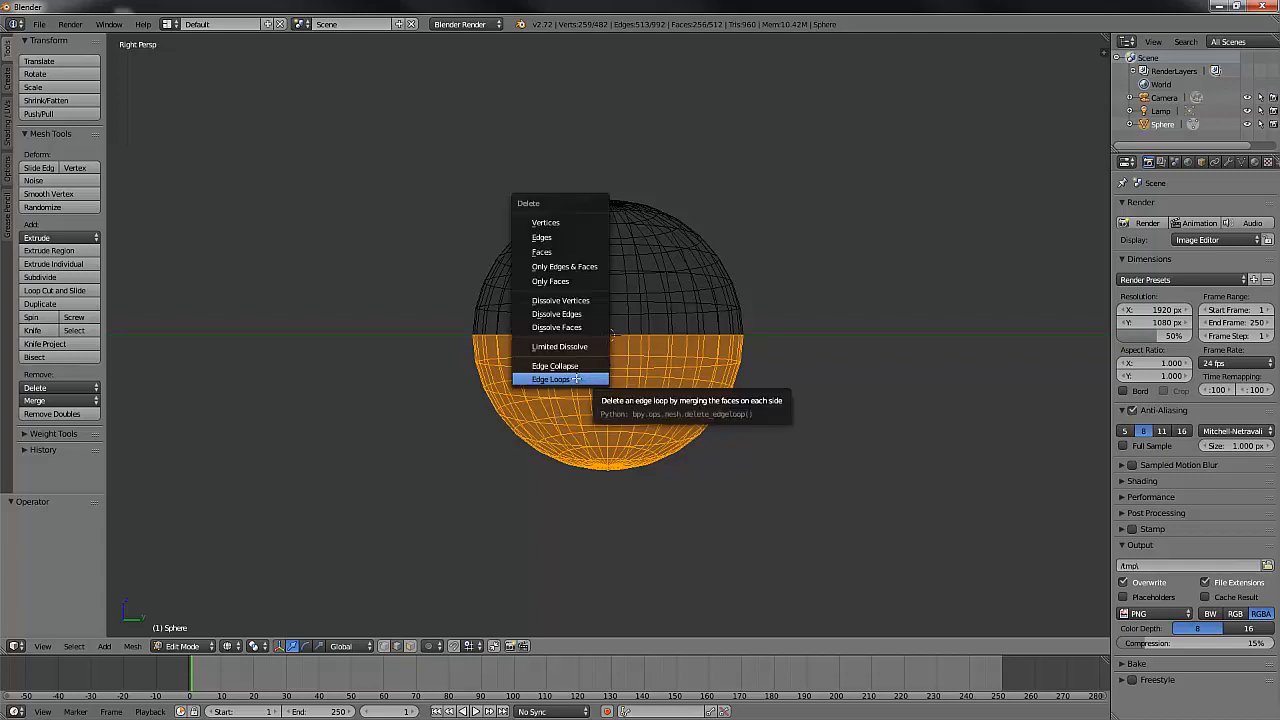
{"action": "left_click", "coordinate": [541, 253]}
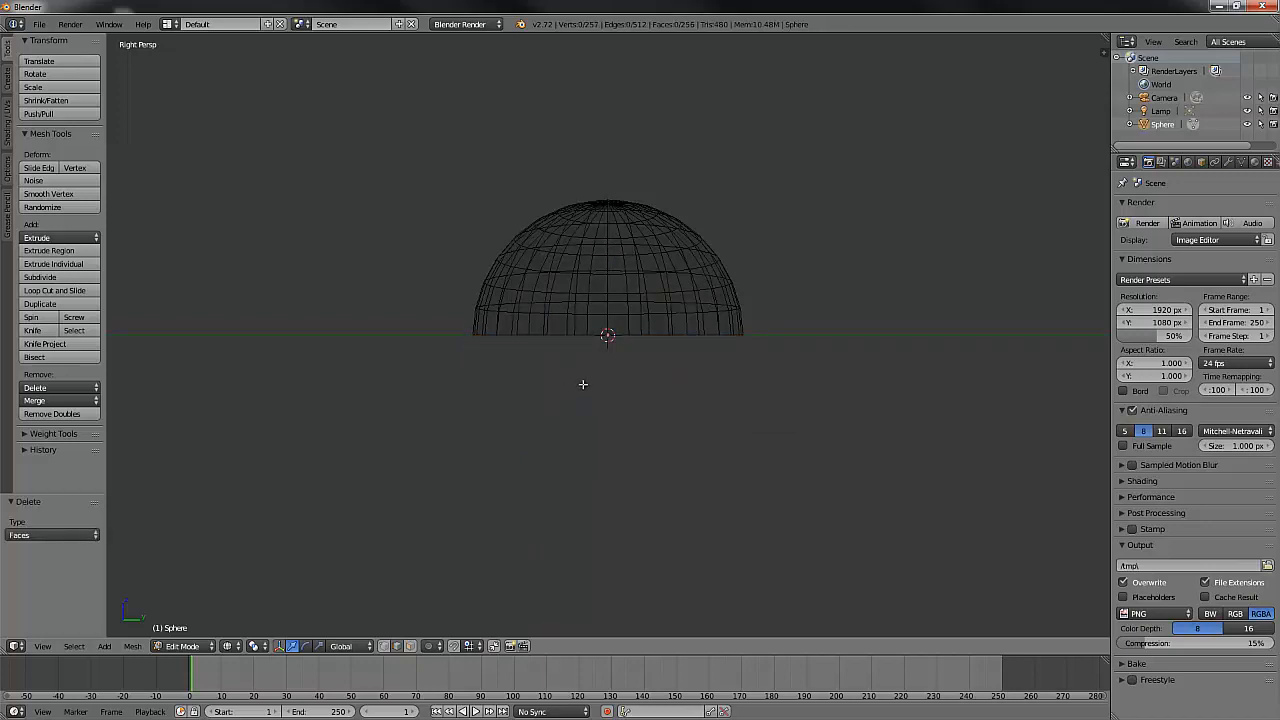
{"action": "key", "text": "z"}
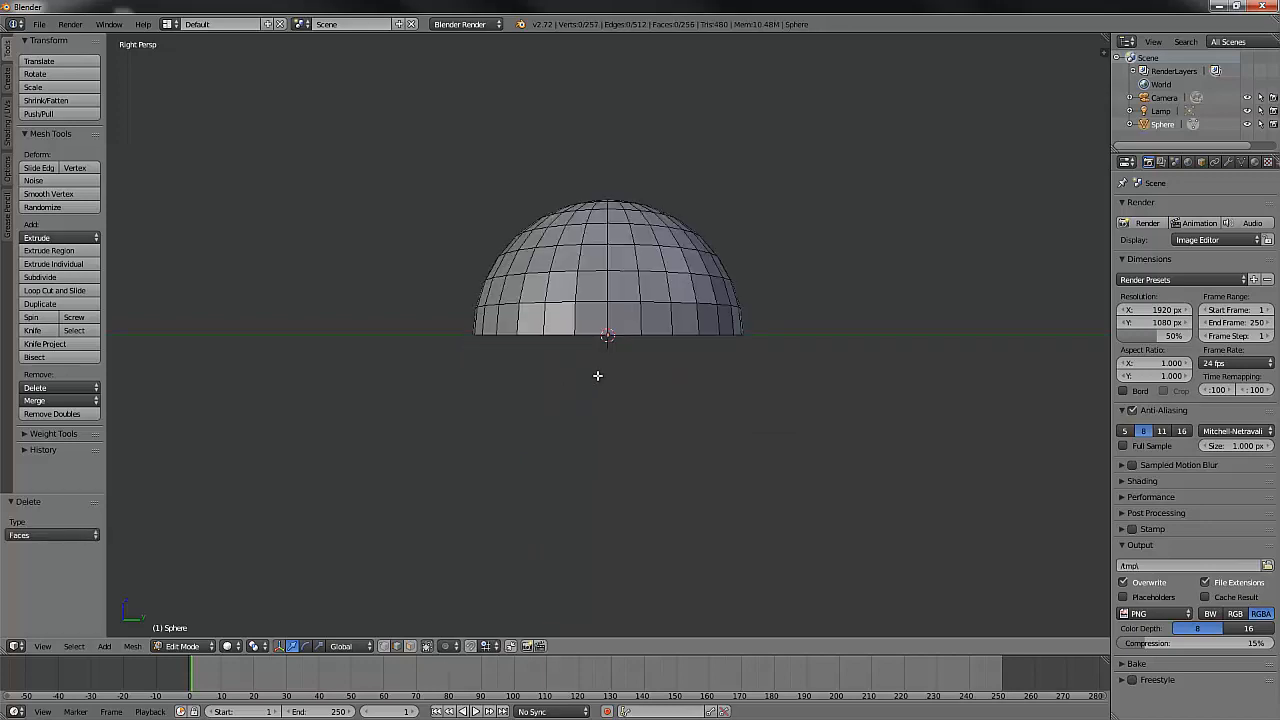
{"action": "mouse_move", "coordinate": [597, 375]}
{"action": "middle_mouse_down"}
{"action": "mouse_move", "coordinate": [603, 330]}
{"action": "mouse_move", "coordinate": [600, 377]}
{"action": "mouse_move", "coordinate": [616, 404]}
{"action": "mouse_move", "coordinate": [674, 357]}
{"action": "mouse_move", "coordinate": [640, 340]}
{"action": "mouse_move", "coordinate": [625, 374]}
{"action": "mouse_move", "coordinate": [609, 366]}
{"action": "middle_mouse_up"}
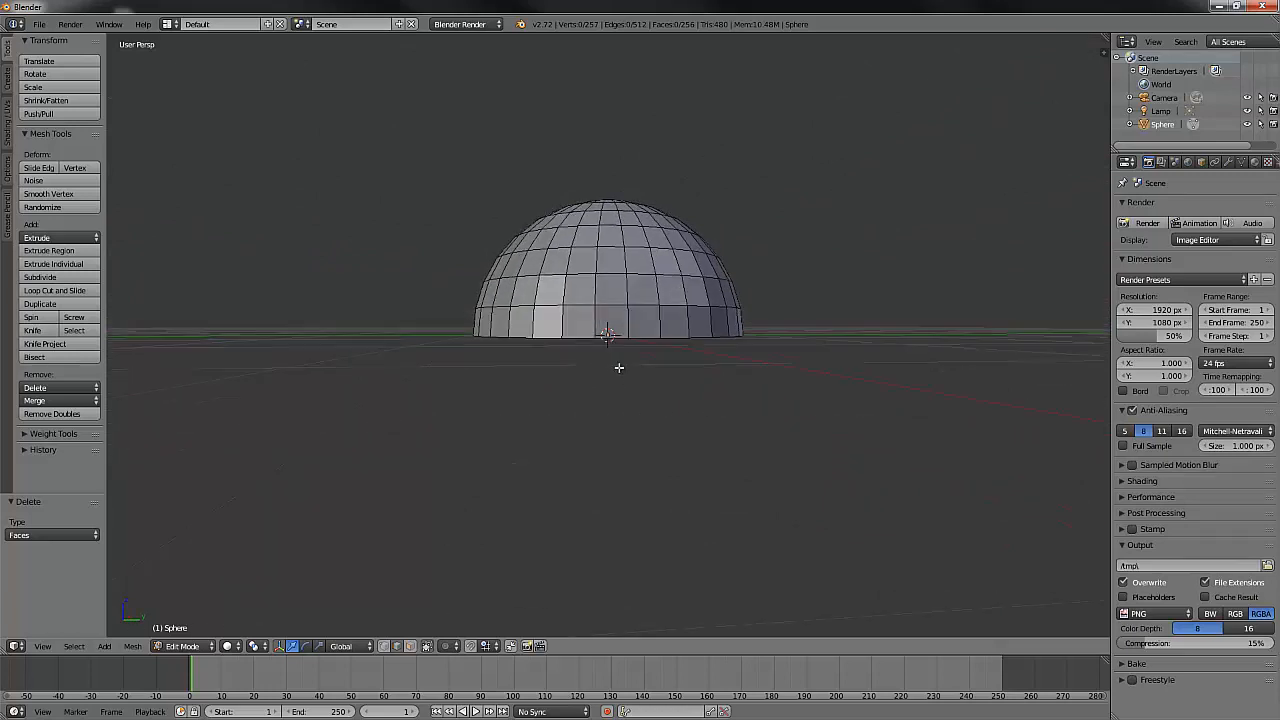